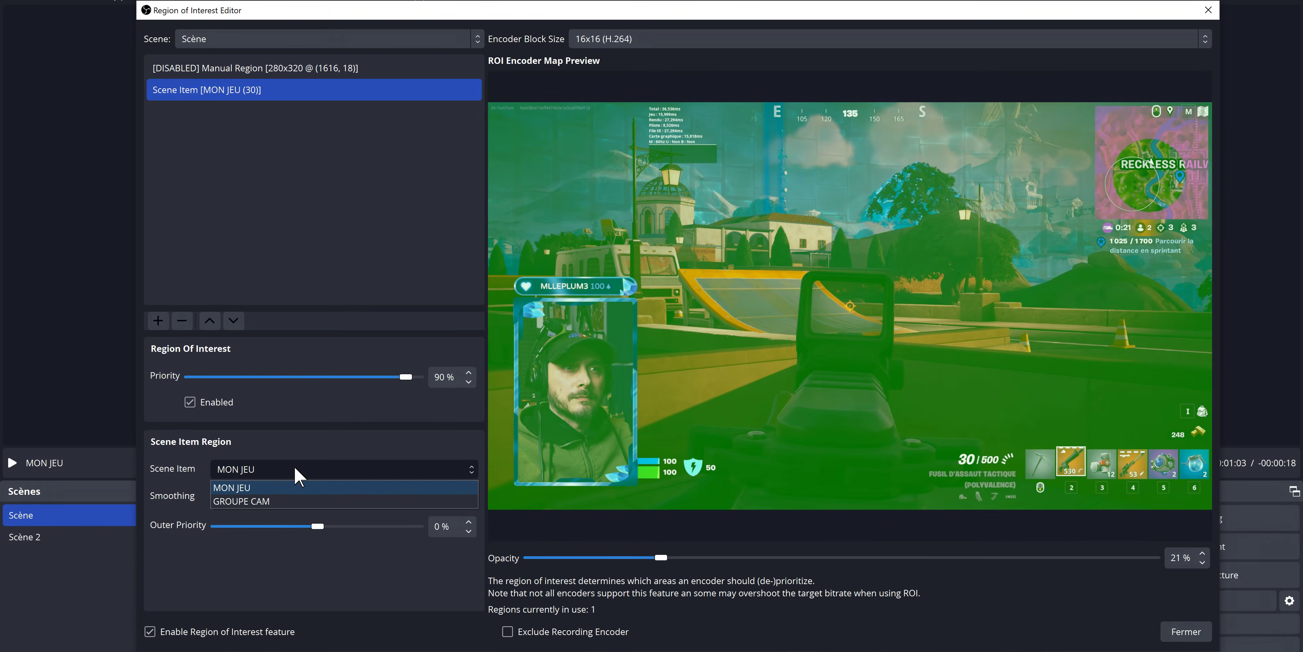
Step: Choose GROUPE CAM as the scene item for the selected scene item region
click(268, 501)
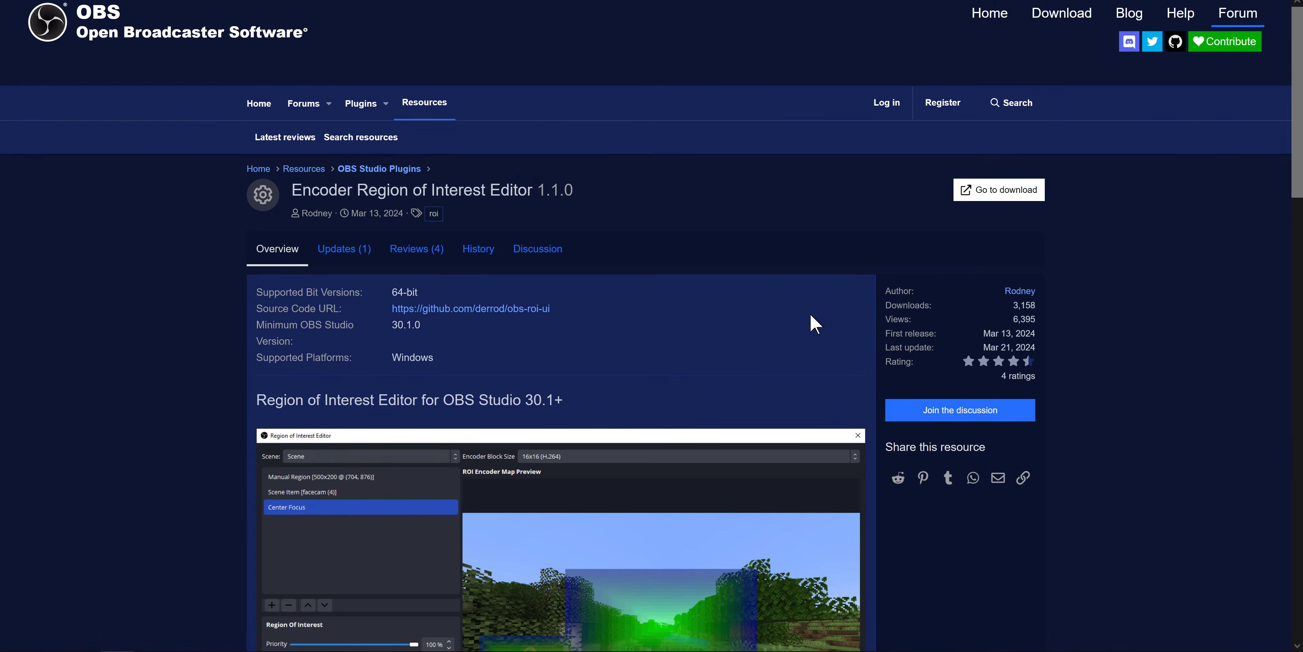
Step: Open the download page of Encoder Region of Interest Editor 1.1.0 and download obs-roi-ui-1.1.0-windows-x64-Installer.exe
click(1000, 196)
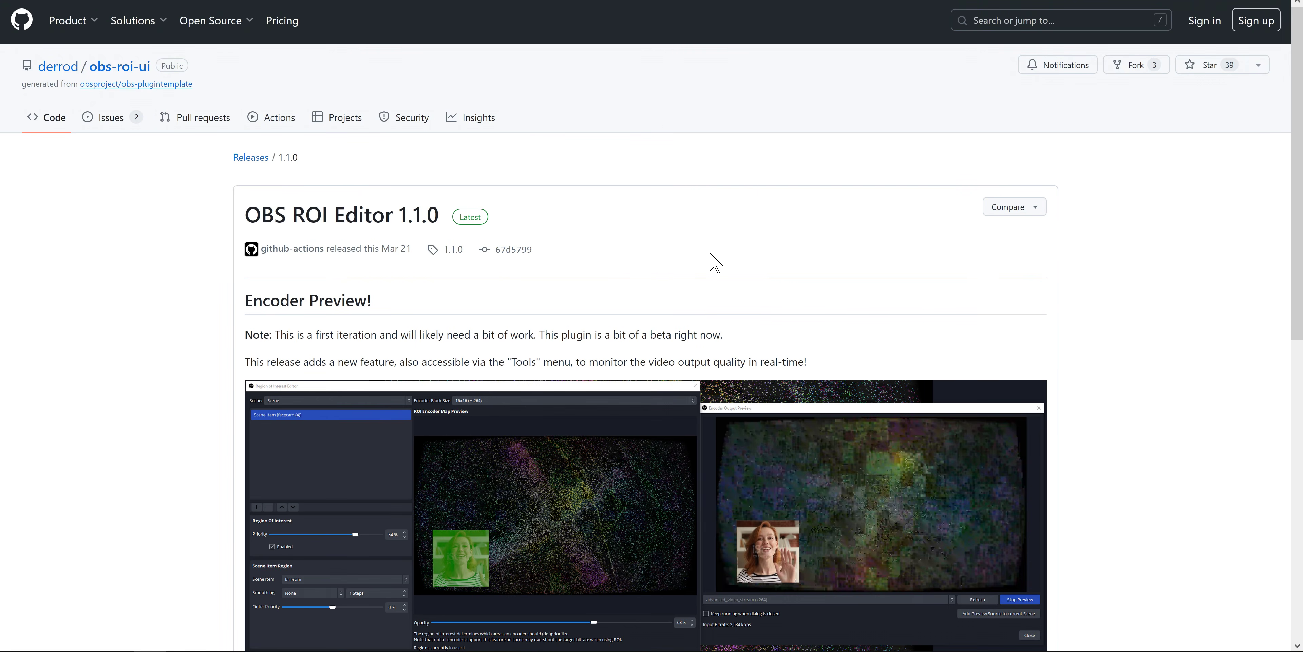
scroll(229, 362, down, 6)
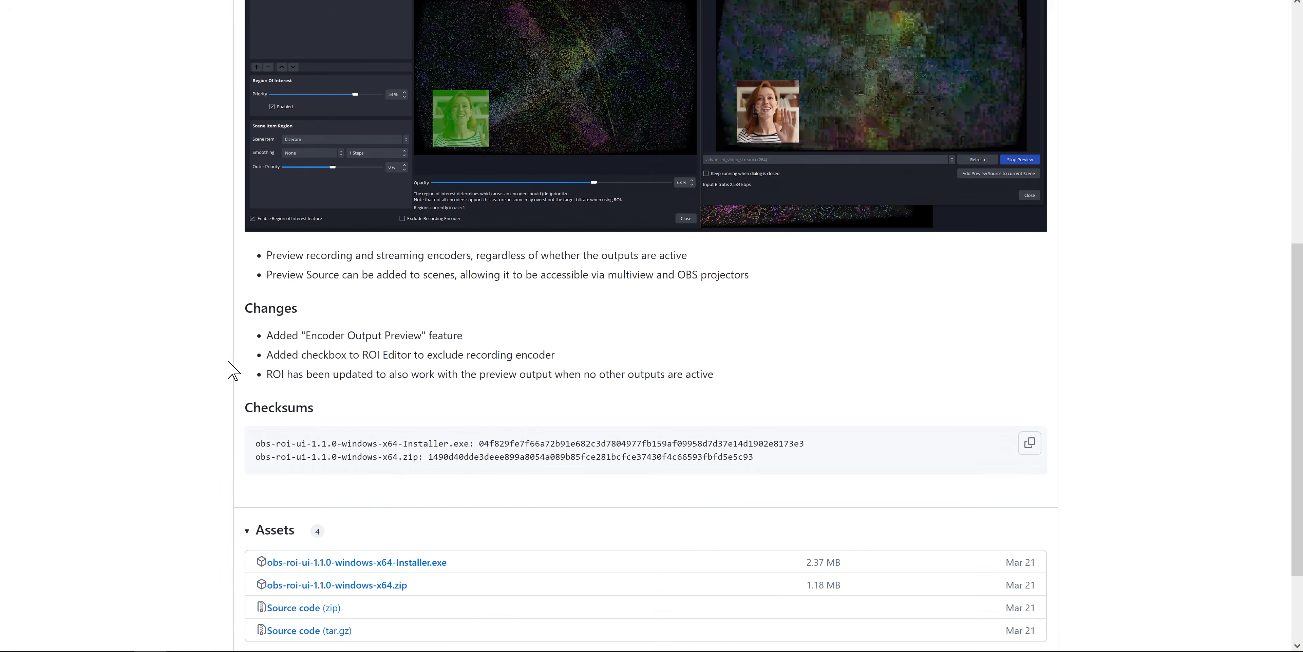
scroll(230, 370, down, 2)
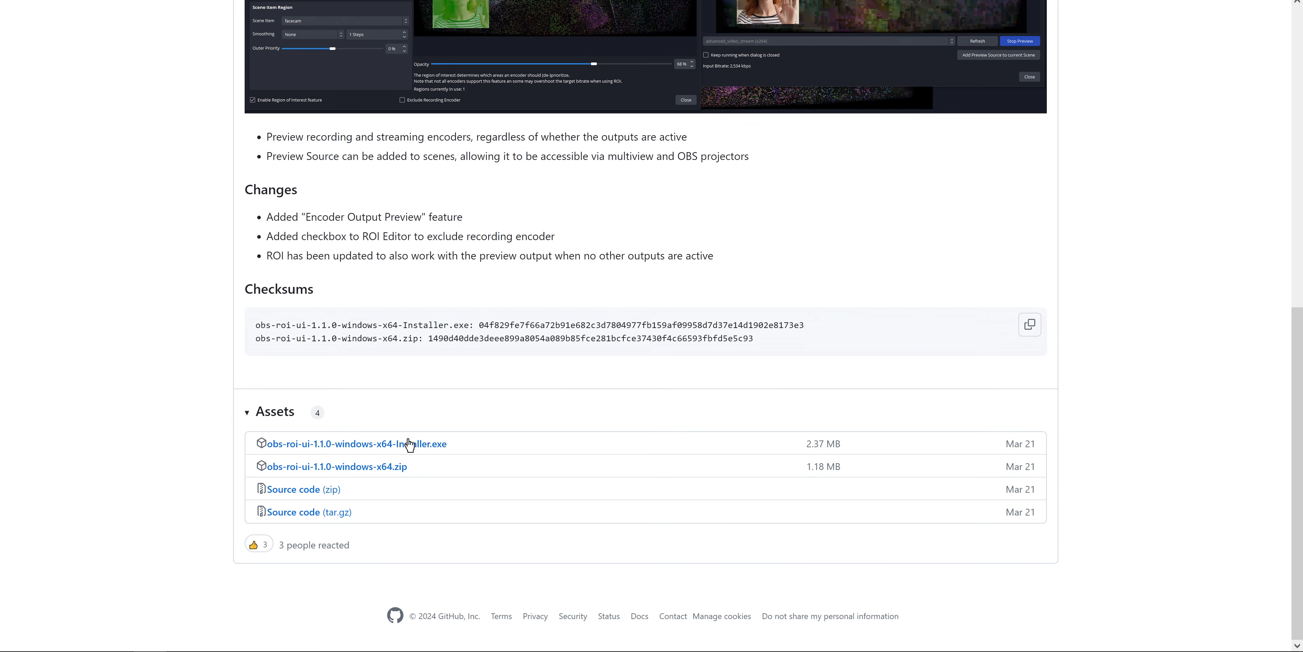
click(383, 445)
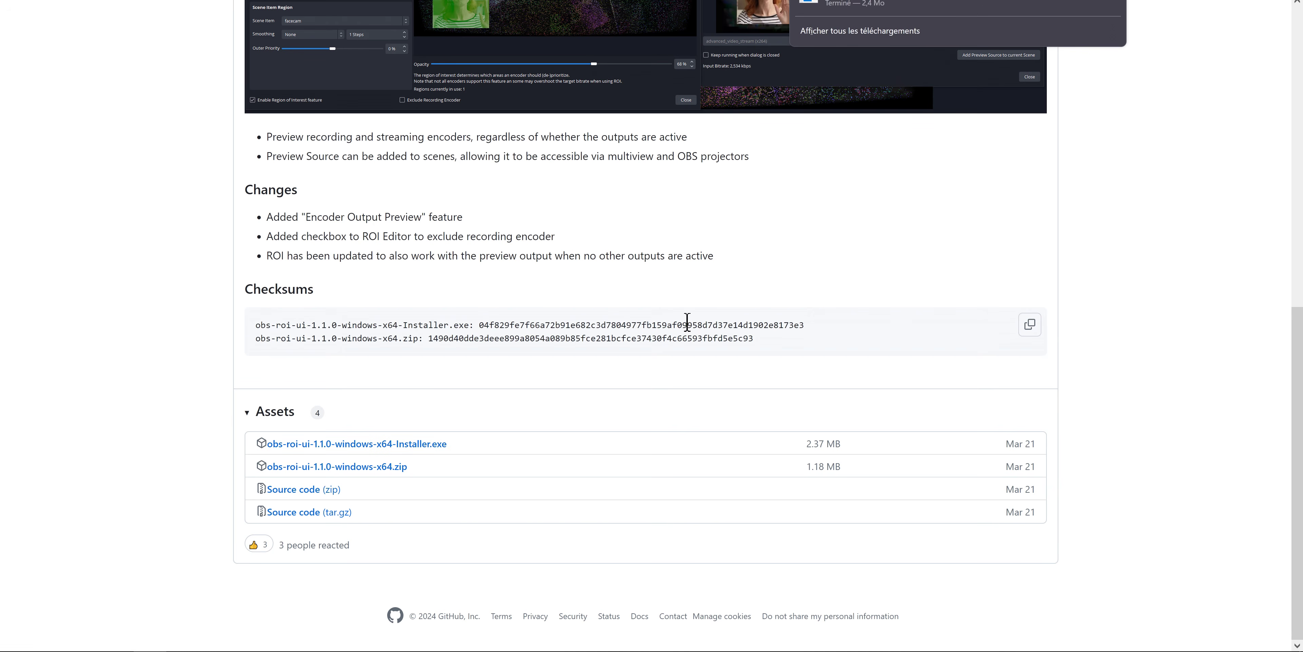
Step: Run the downloaded obs-roi-ui installer, allow it to make changes, and complete the setup with the default options
click(938, 5)
click(689, 309)
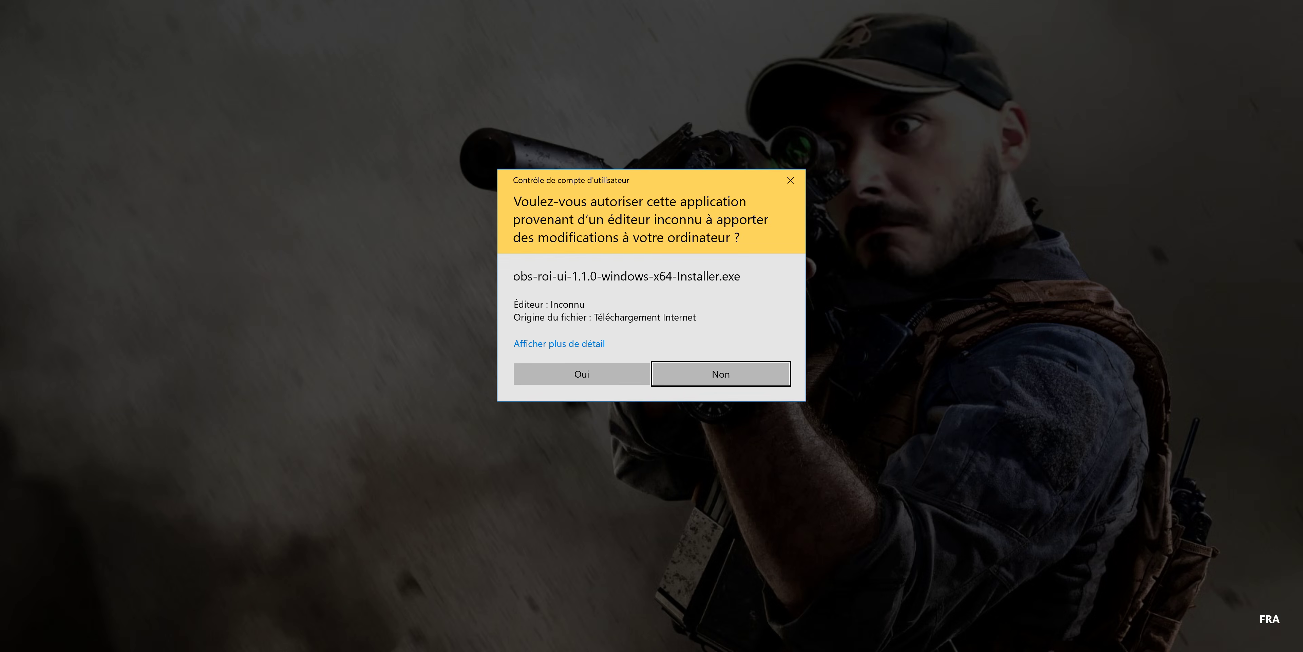
click(612, 374)
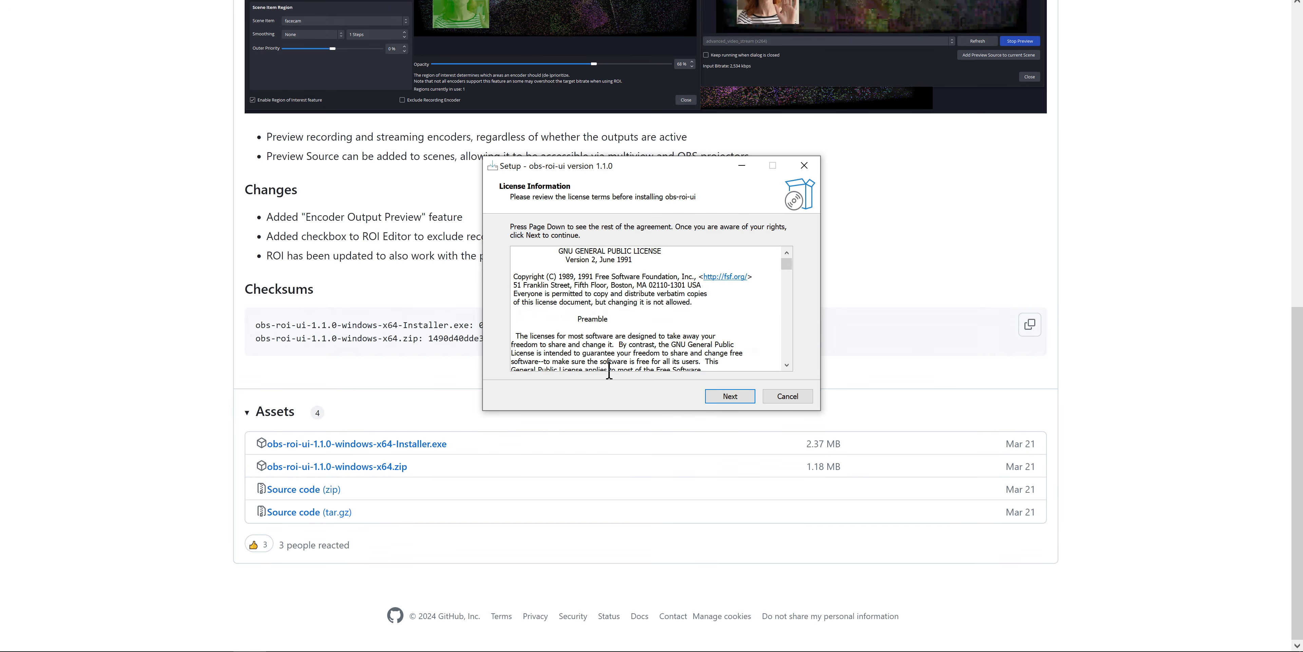
click(725, 396)
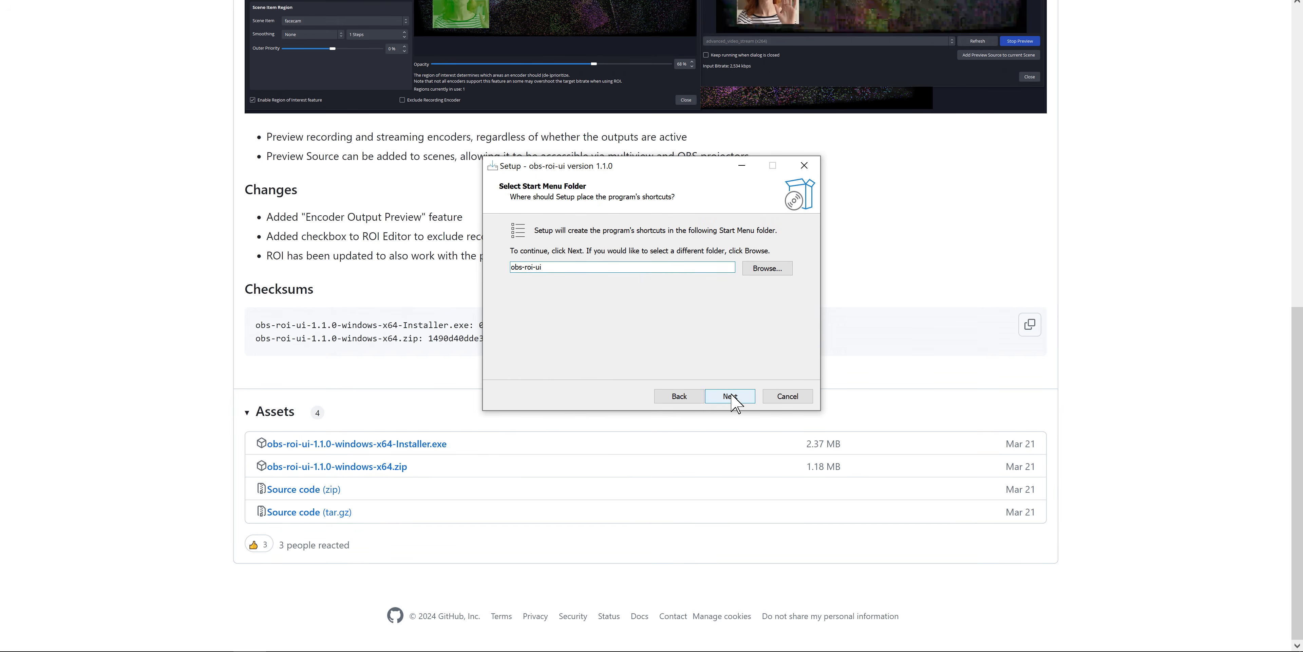
click(732, 396)
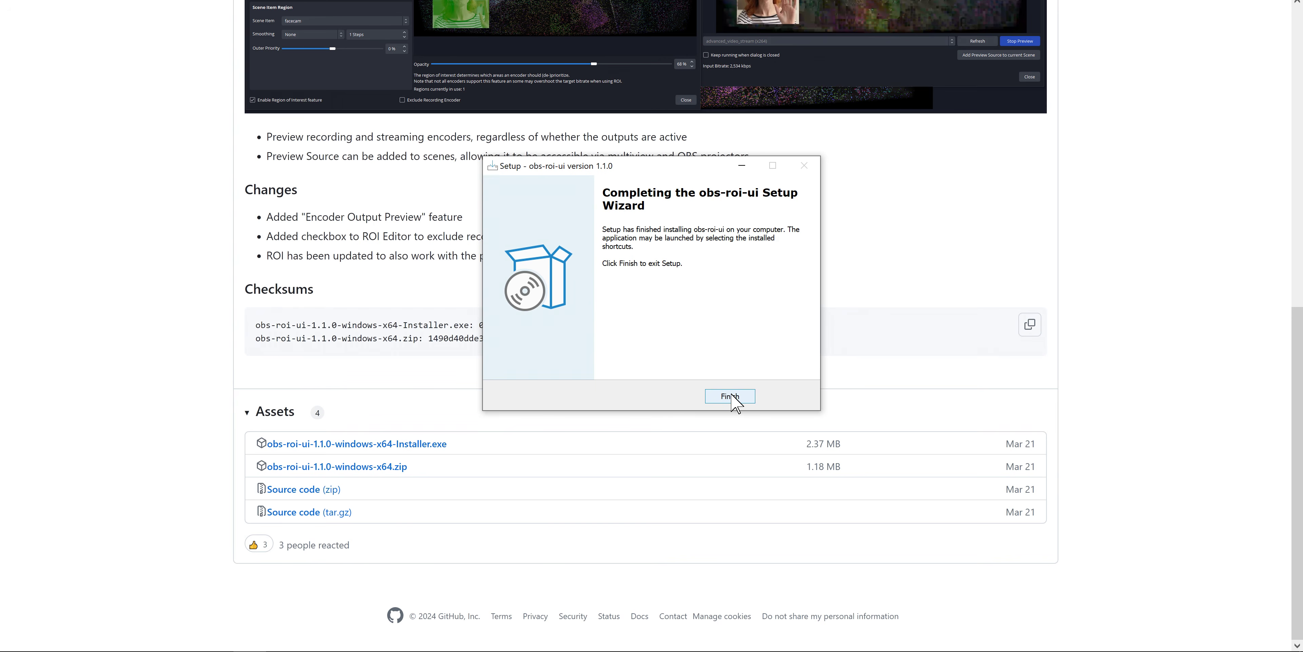
click(732, 395)
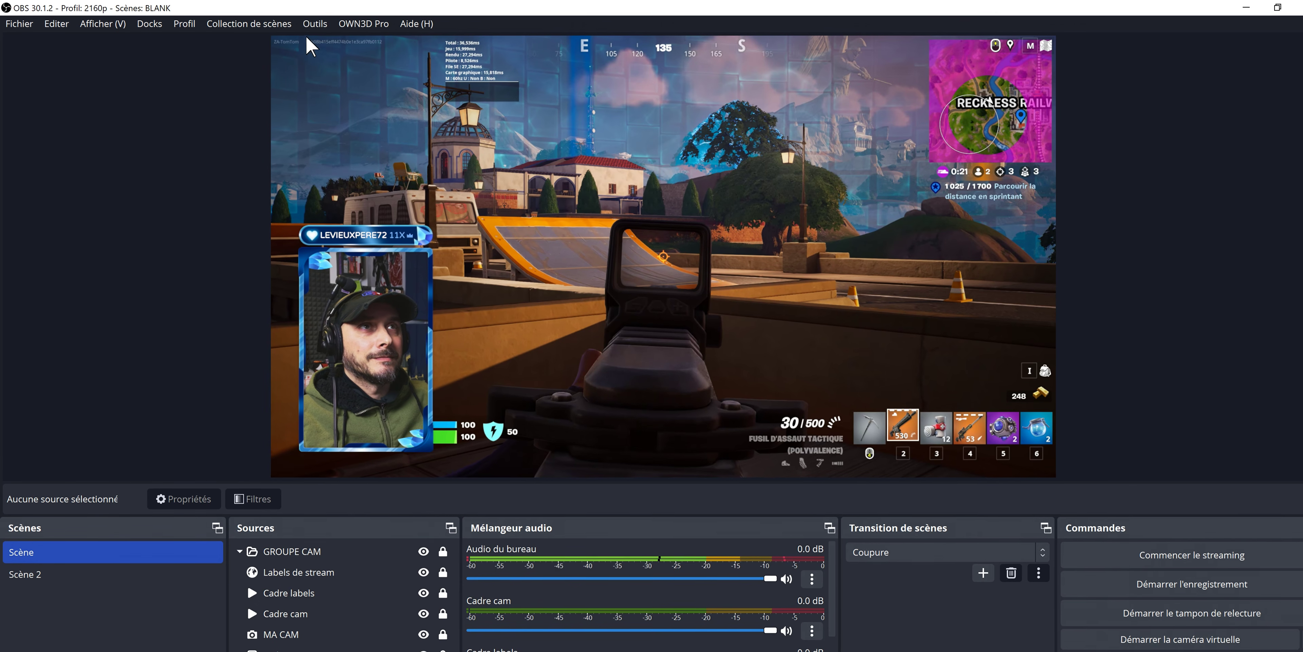
Step: Switch to OBS, open the Region of Interest Editor and keep the Region of Interest feature enabled
click(313, 25)
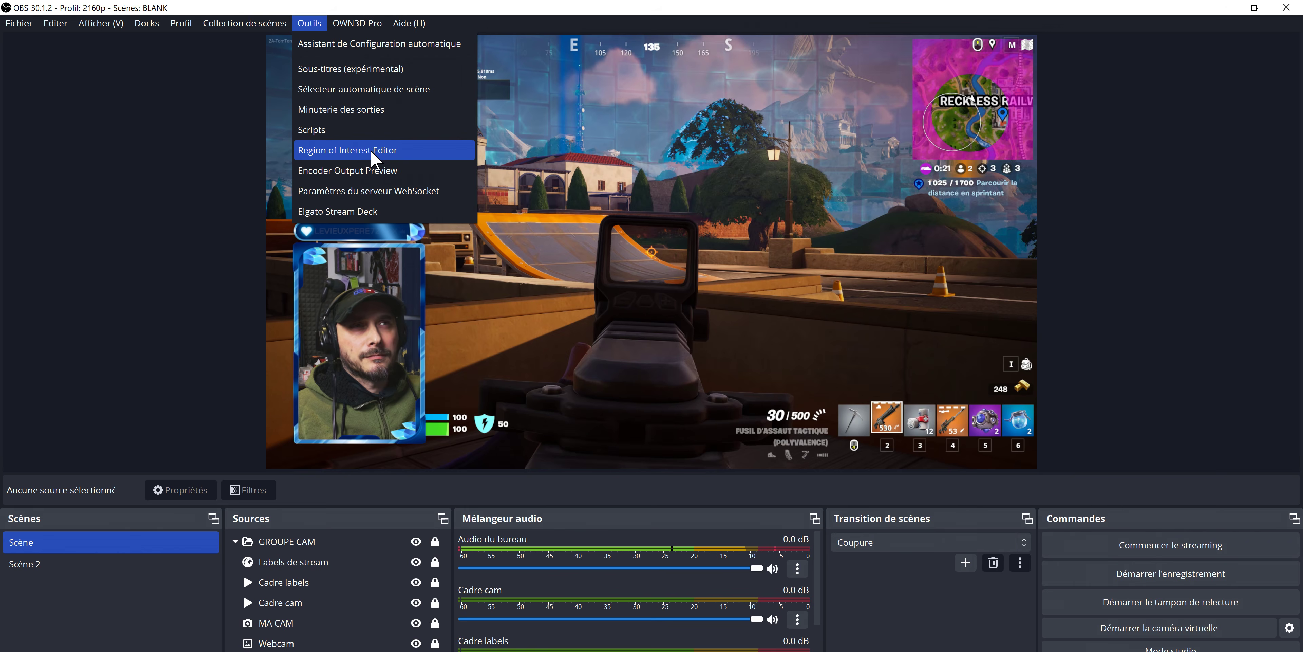
click(372, 151)
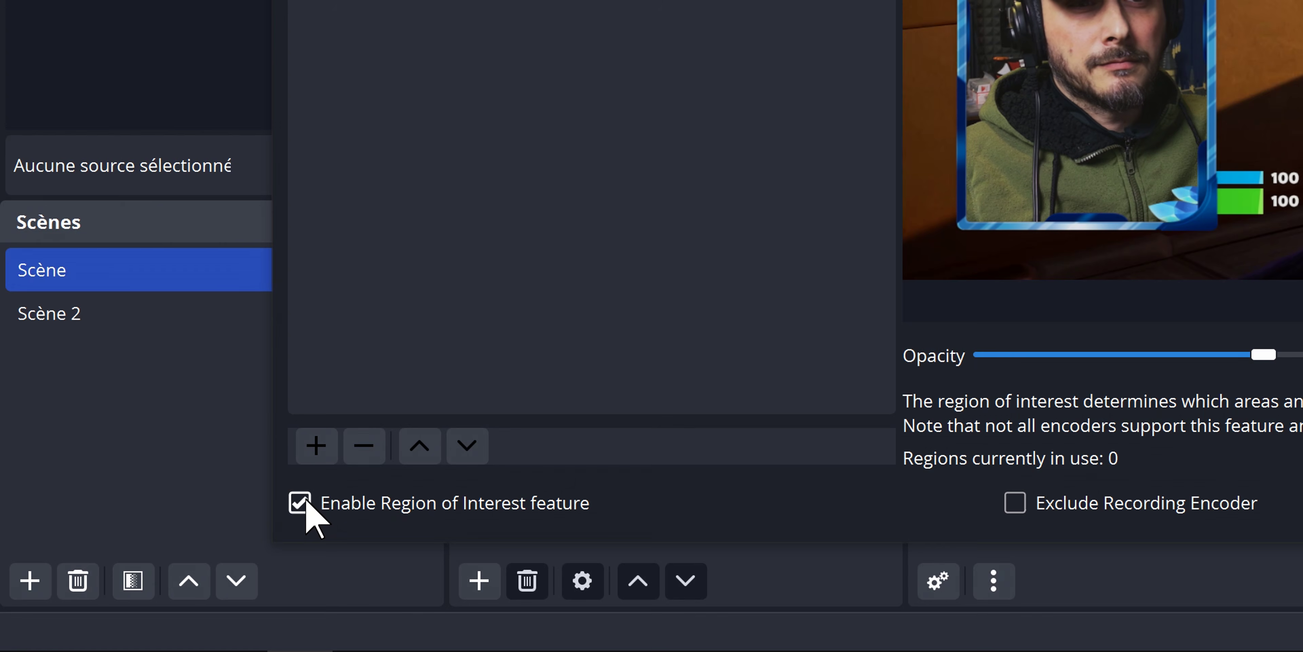
click(300, 503)
click(301, 503)
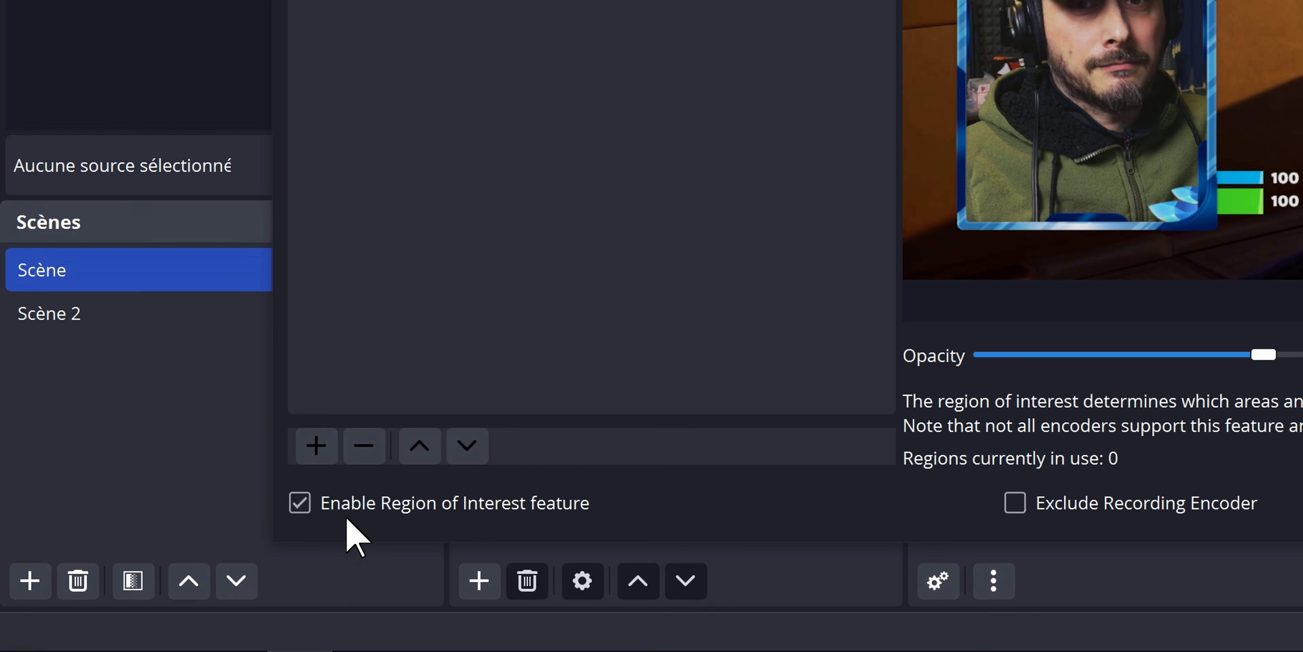
Step: Add a circular Center Focus region with an inner radius of 540 px
click(320, 443)
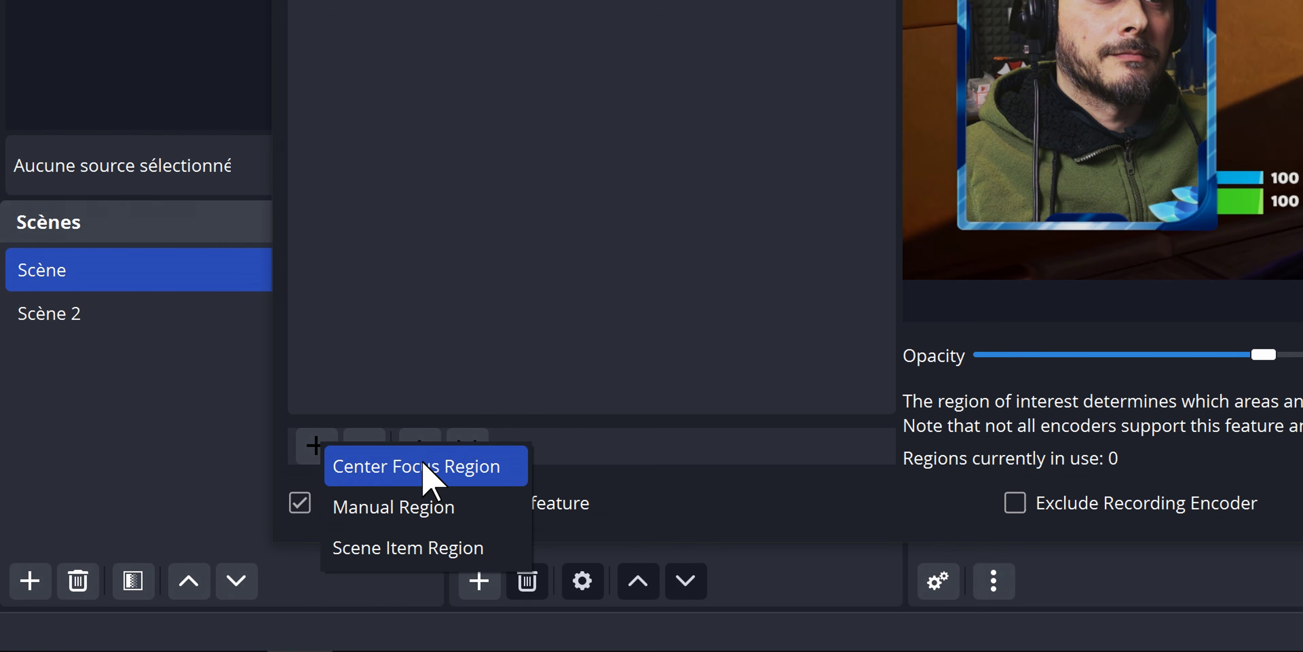
click(424, 465)
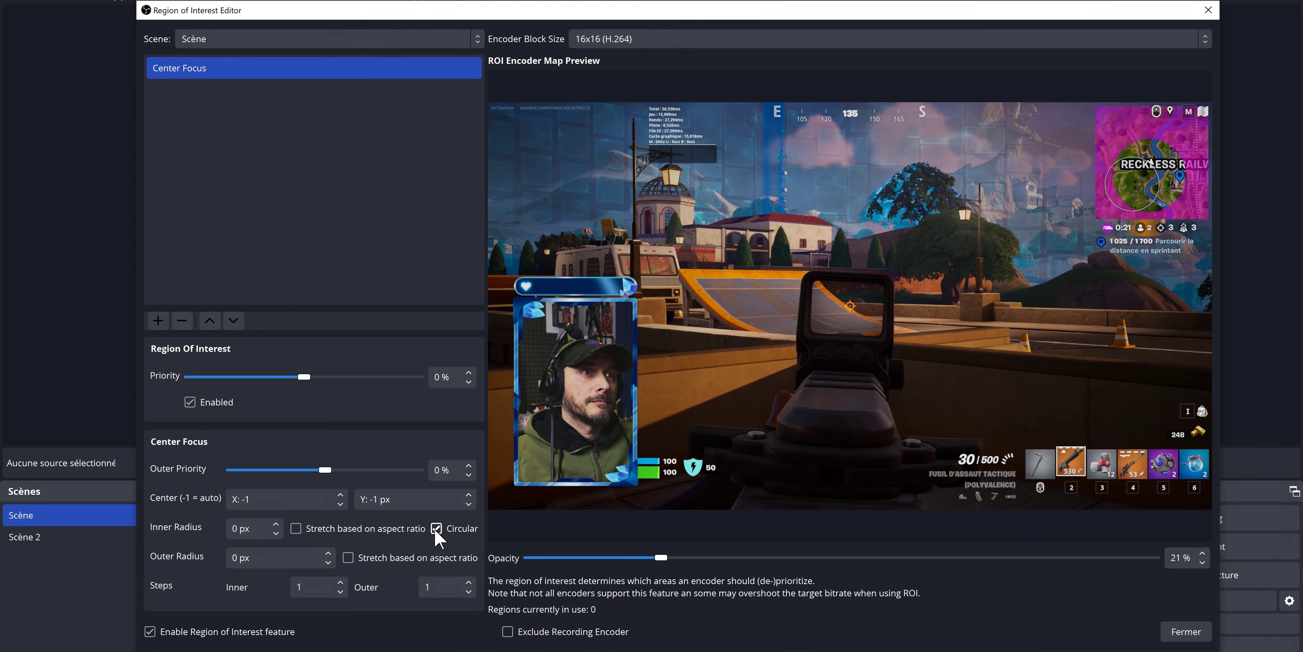
double_click(238, 528)
text(540)
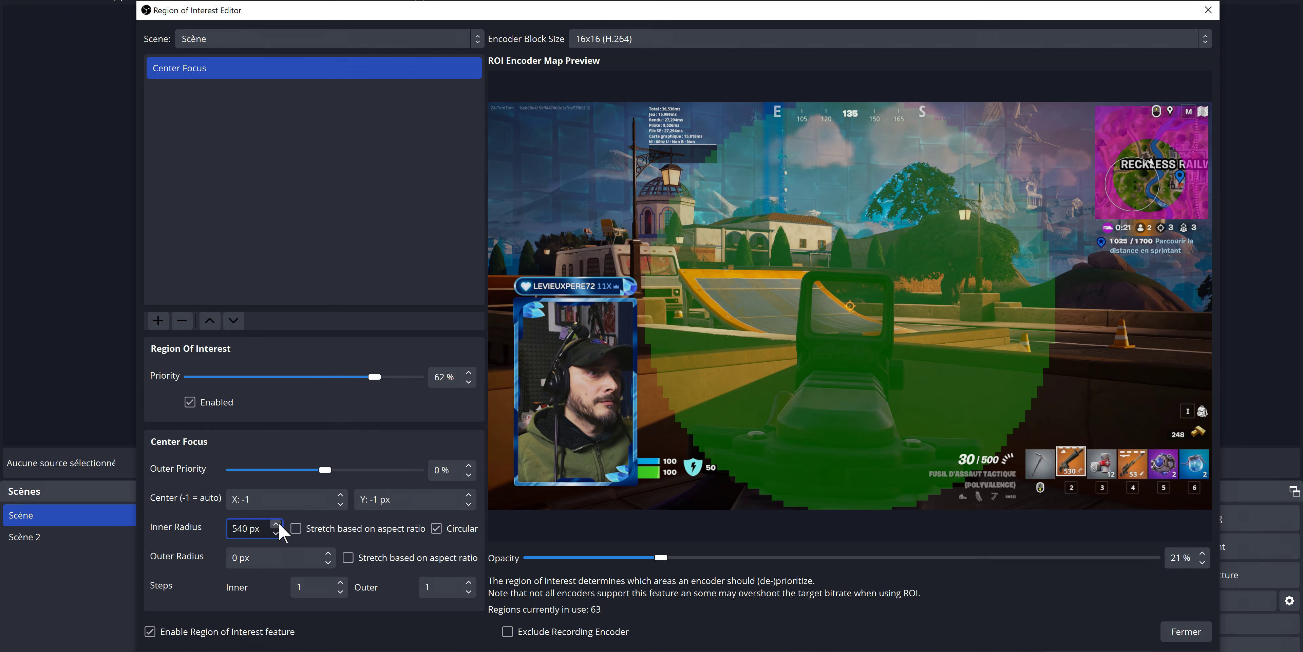
Step: Set the Center Focus region's priority to 66 % and its inner steps to 9, and disable the region
mouse_move(375, 379)
mouse_down()
mouse_move(329, 384)
mouse_move(396, 400)
mouse_up()
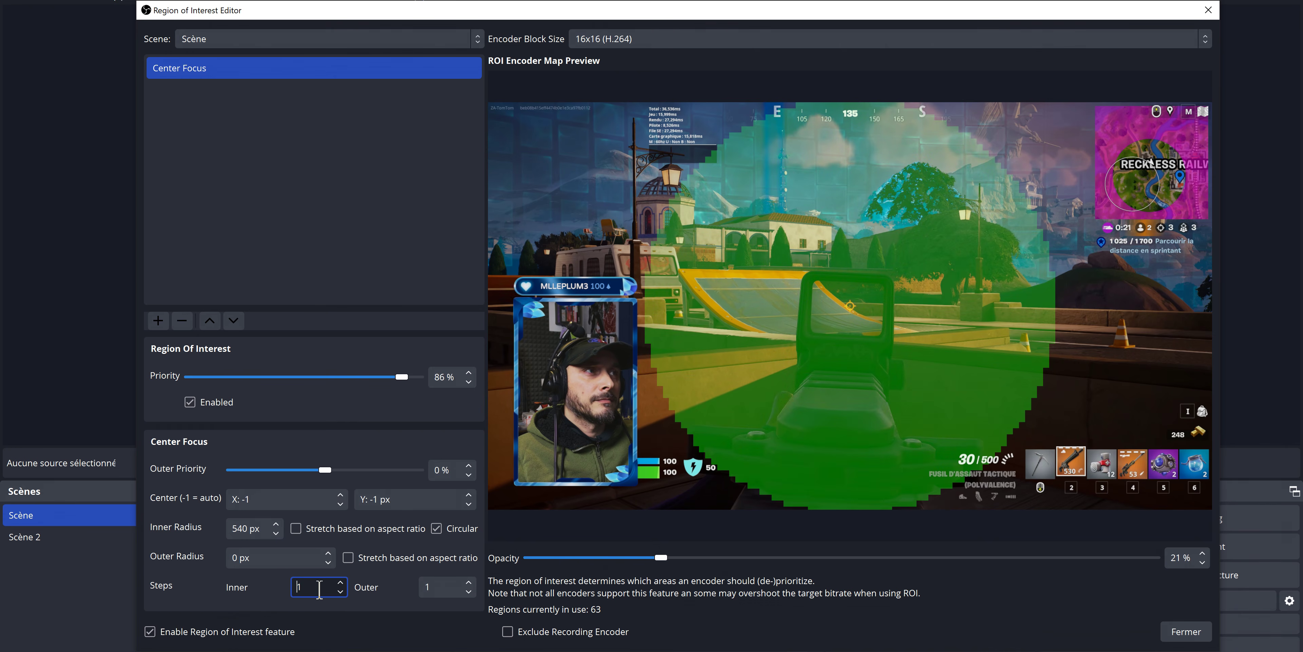
scroll(319, 587, up, 8)
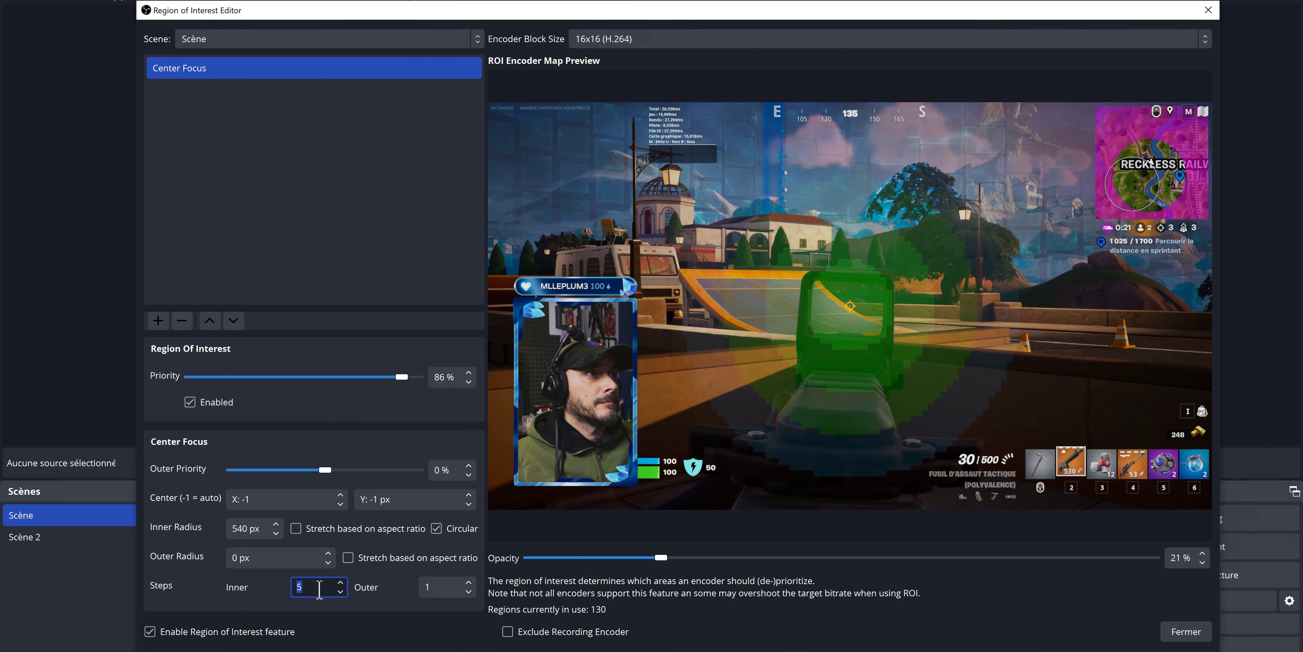
click(190, 402)
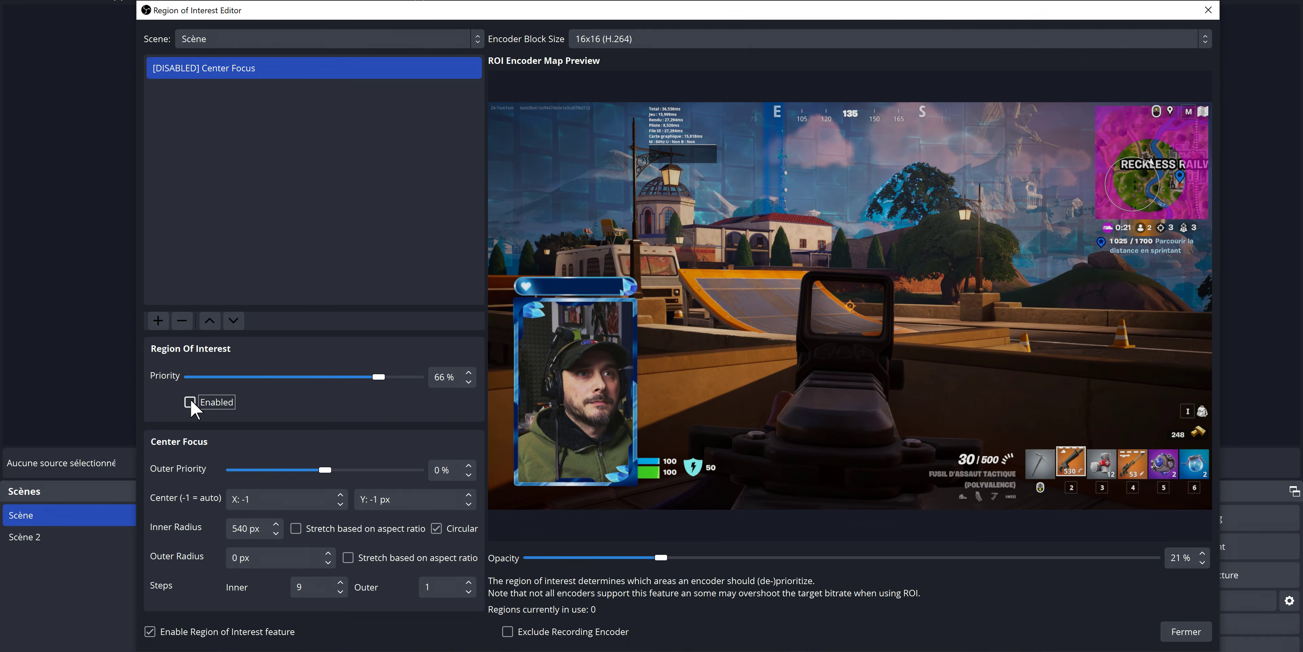
Step: Add a manual region over the minimap, 280 px wide and 320 px high at X 1620, Y 20, with 100 % priority
click(157, 323)
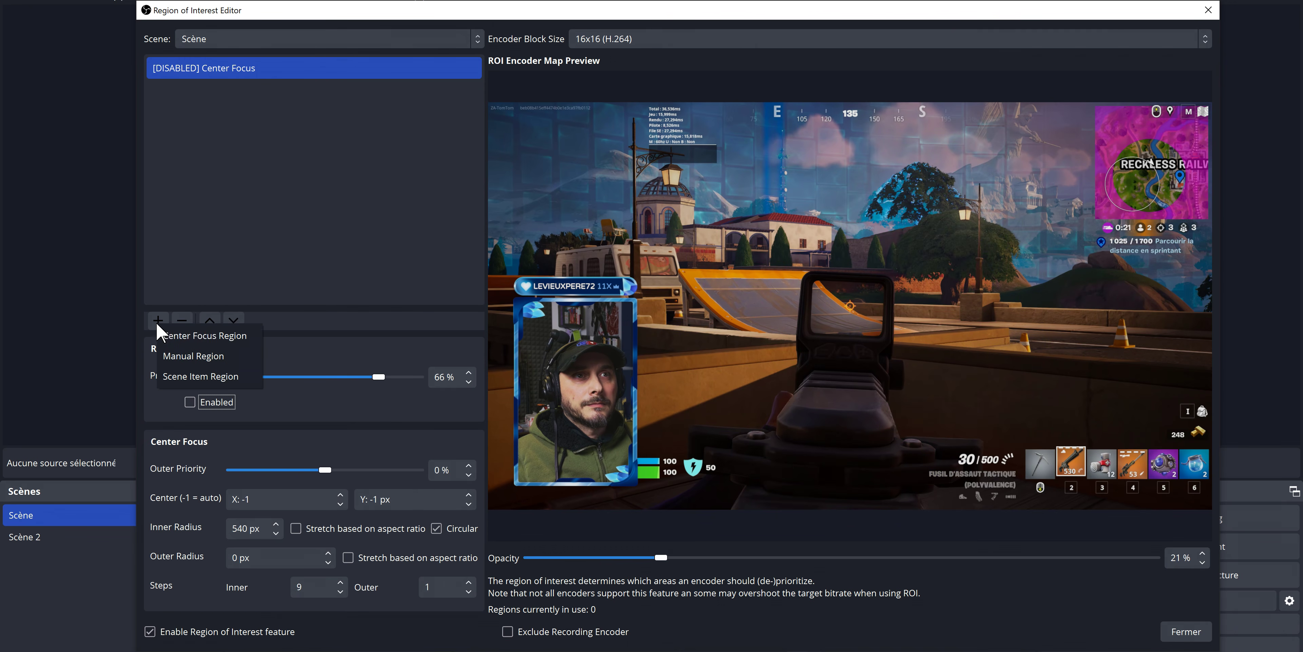
click(184, 351)
click(253, 470)
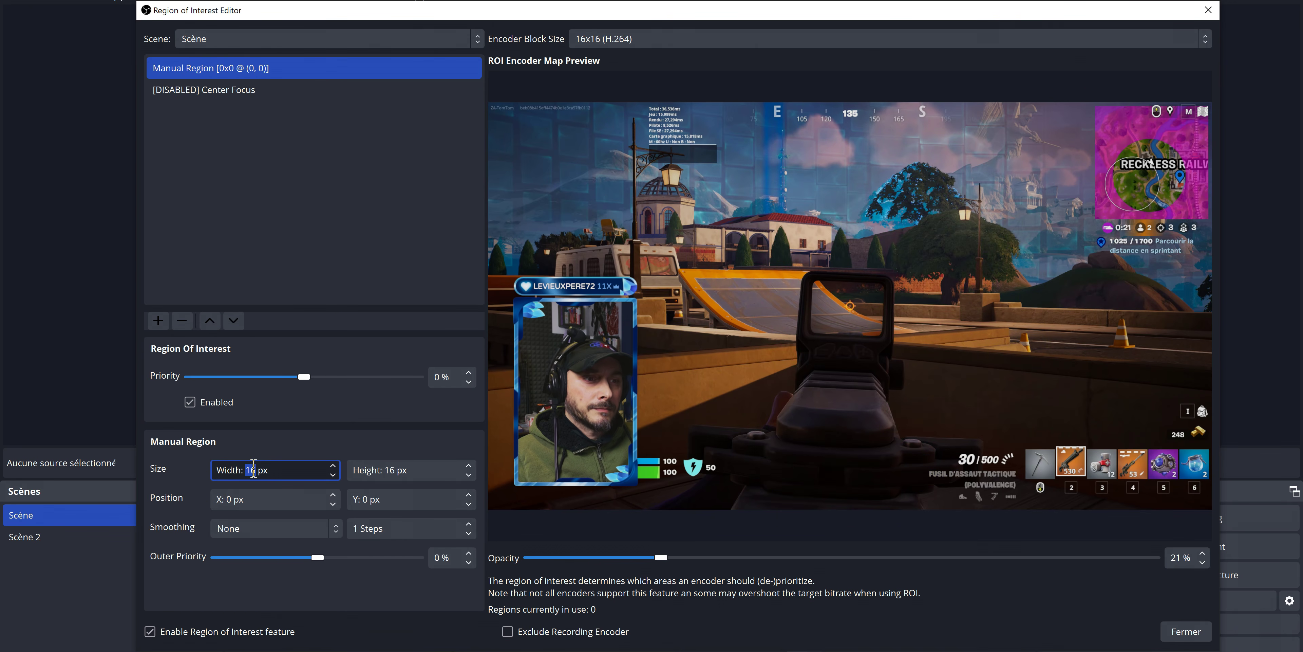
text(280)
key(Tab)
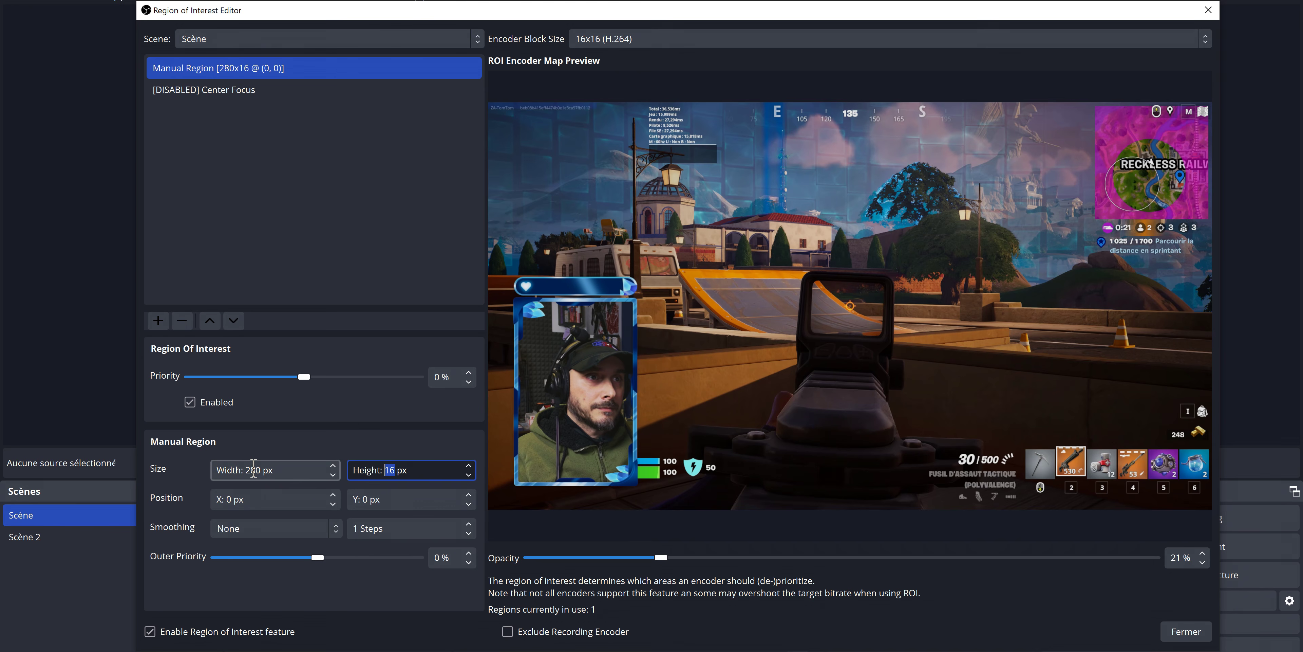
key(Tab)
text(1620)
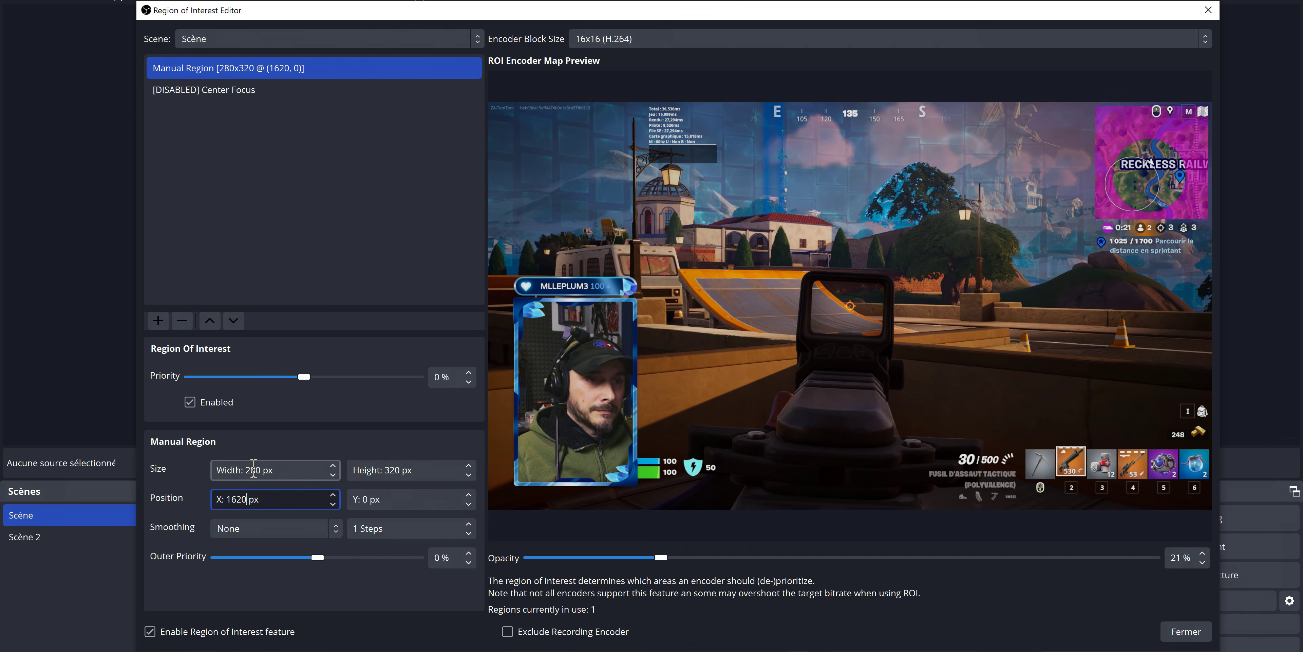
key(Tab)
text(20)
drag(301, 377, 492, 375)
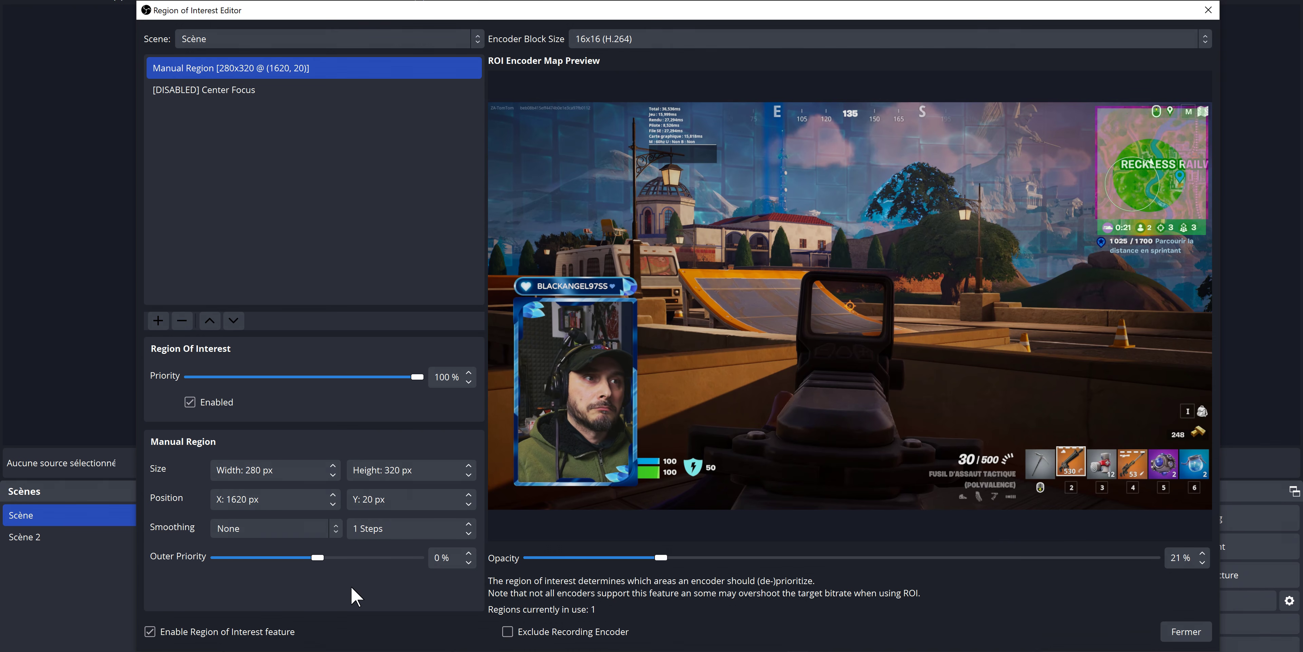
Step: Set the manual region's smoothing to Outside with 1 step, and disable the region
click(323, 531)
click(268, 574)
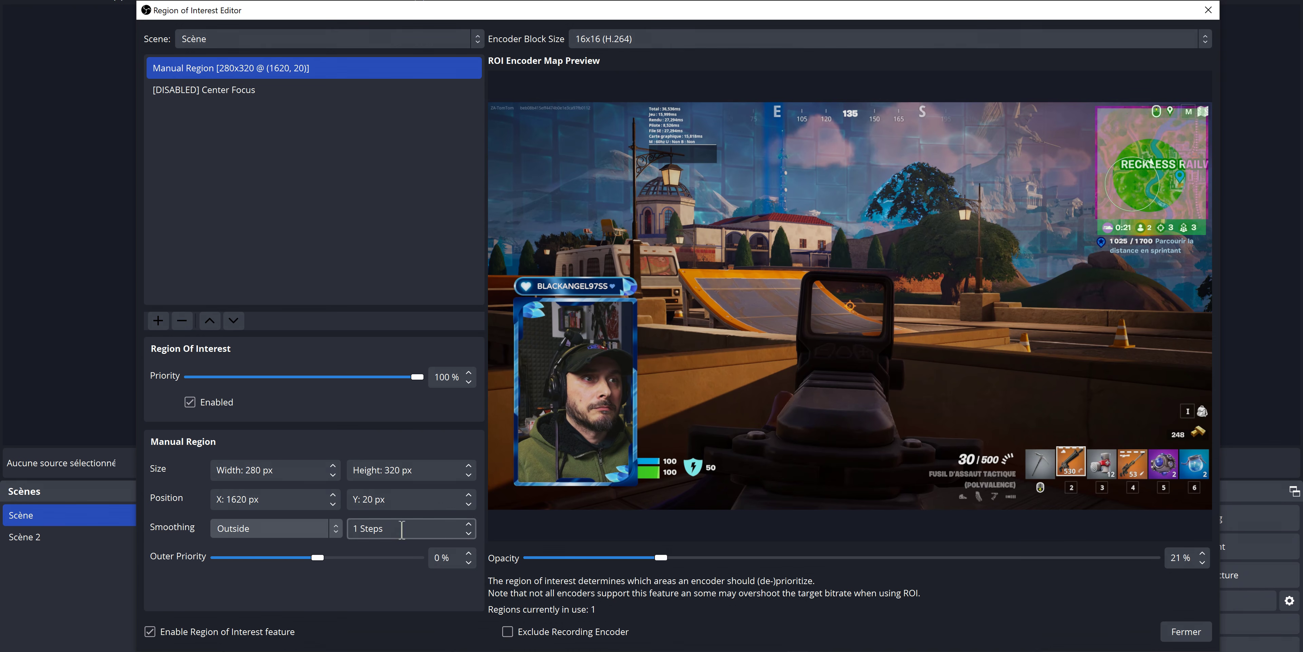
click(398, 530)
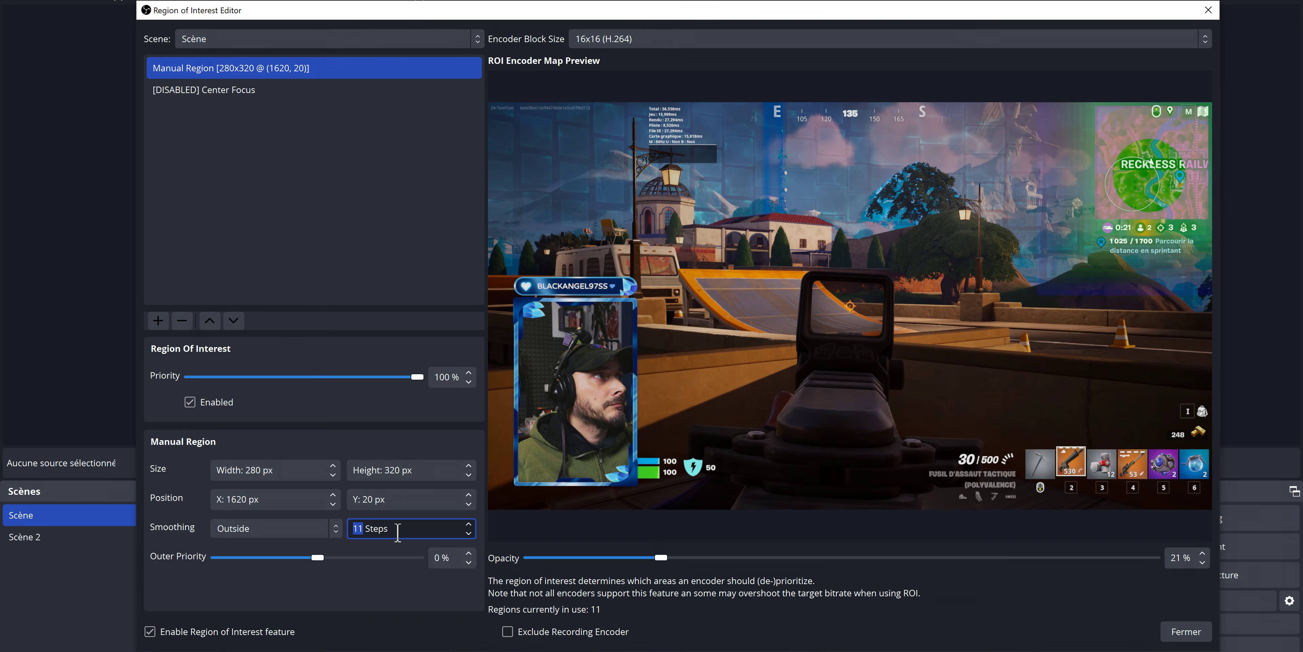
scroll(399, 531, up, 1)
click(196, 405)
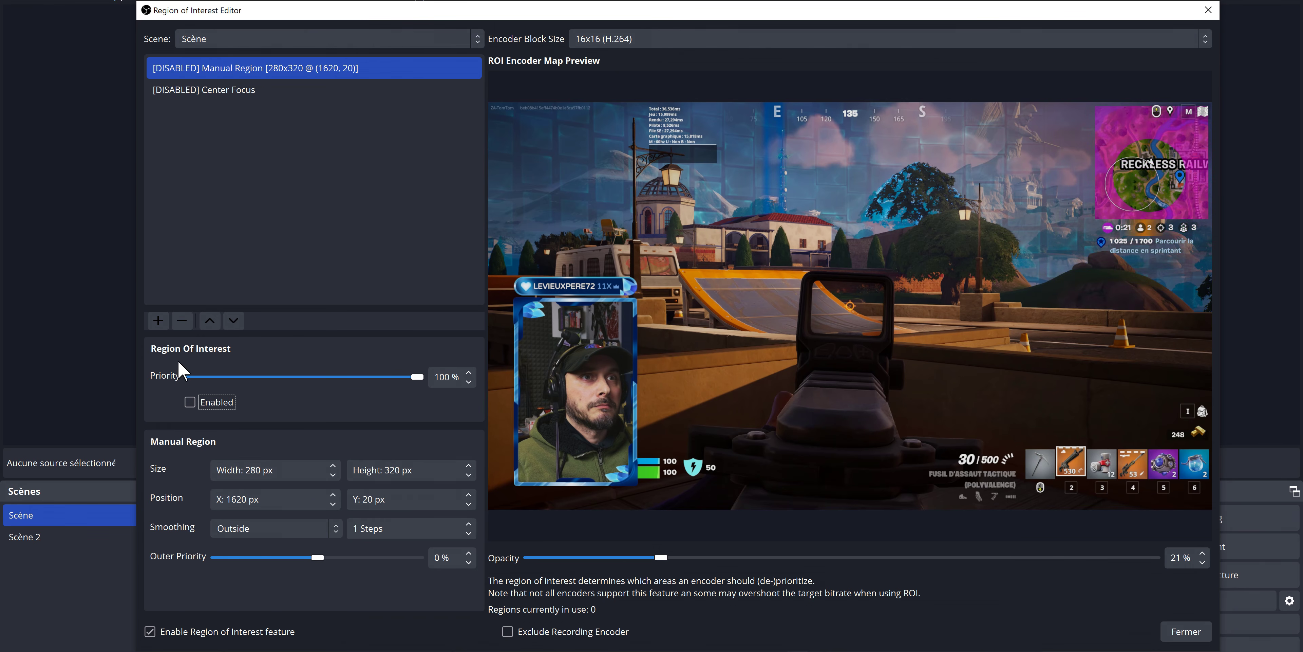
Step: Add a scene item region for GROUPE CAM with a priority of 83 %
click(194, 375)
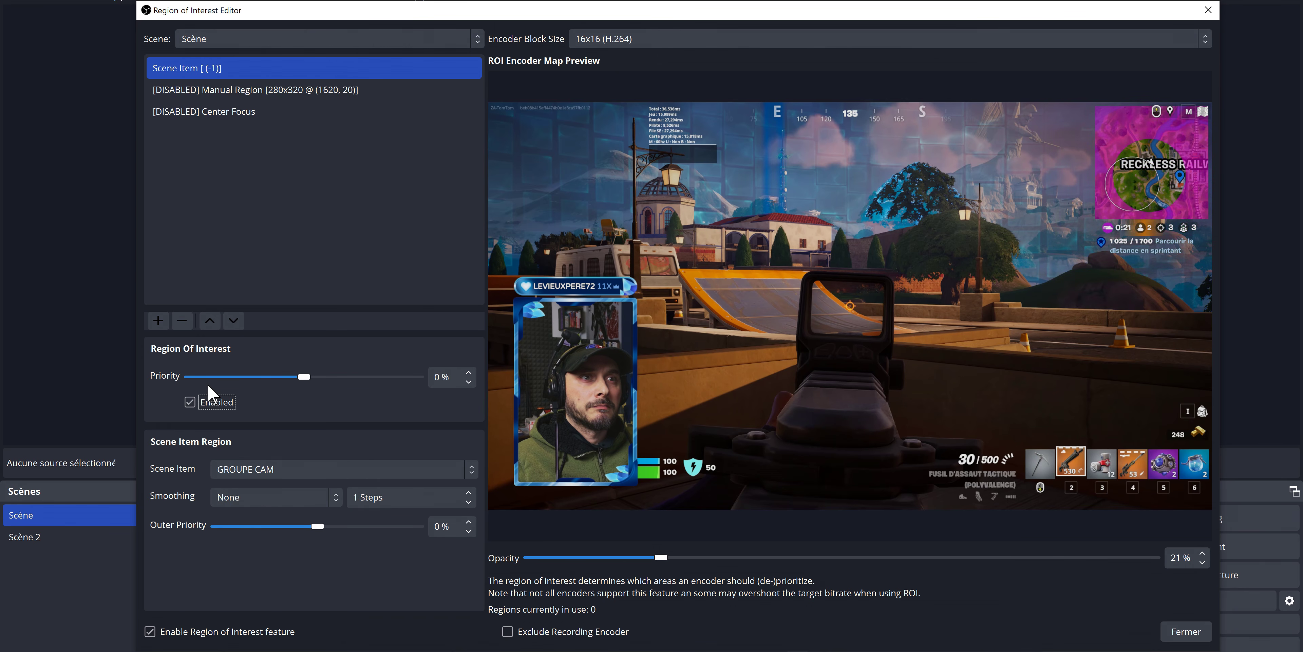
click(283, 468)
click(284, 498)
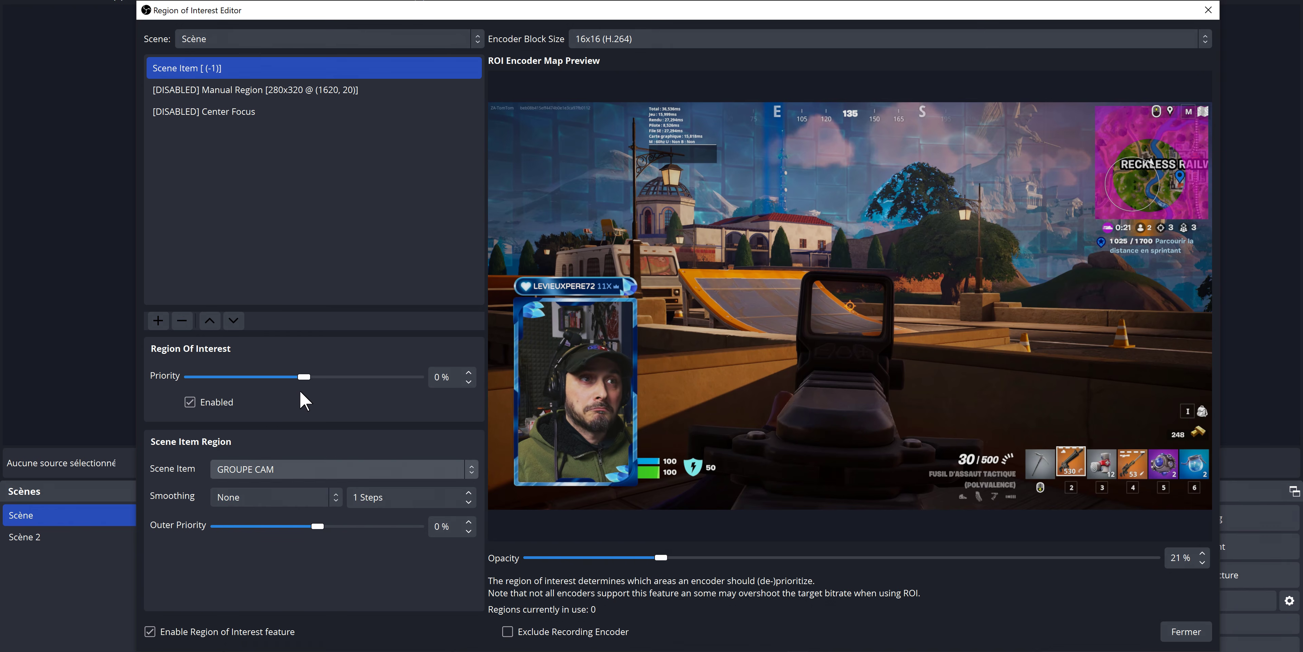
drag(312, 376, 399, 377)
Step: Set the GROUPE CAM region's smoothing to Inside and adjust its number of smoothing steps
click(293, 500)
click(238, 529)
scroll(383, 496, up, 5)
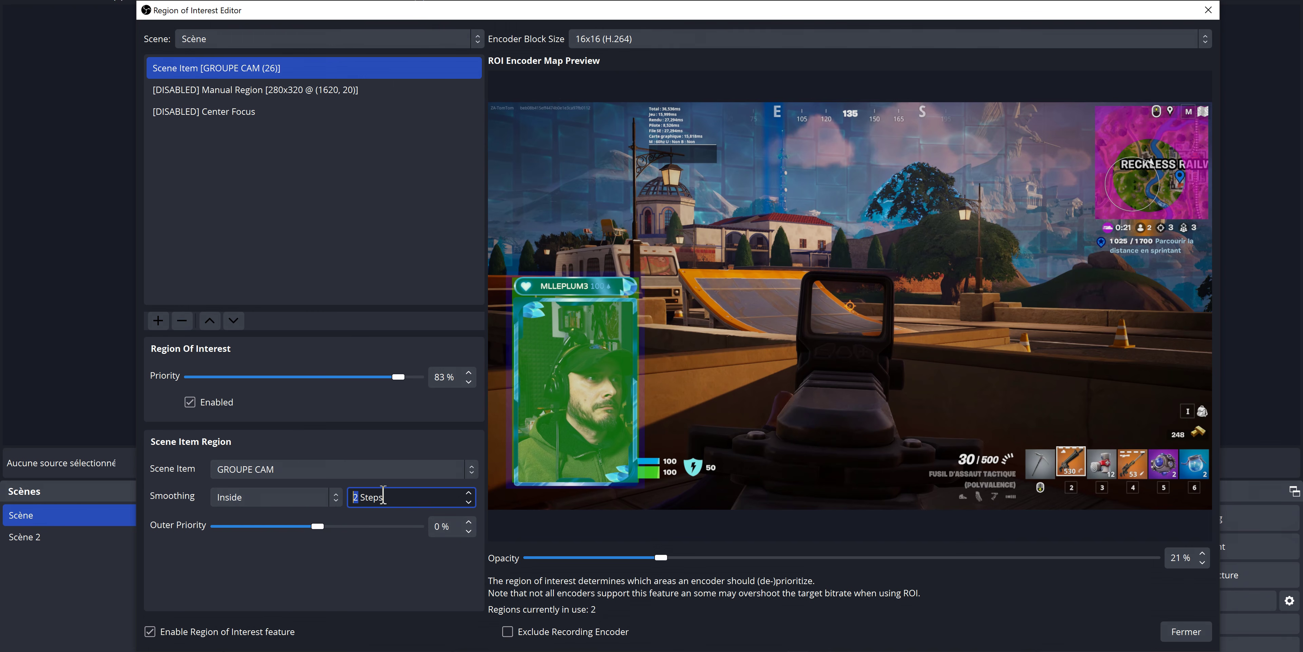
scroll(383, 497, down, 5)
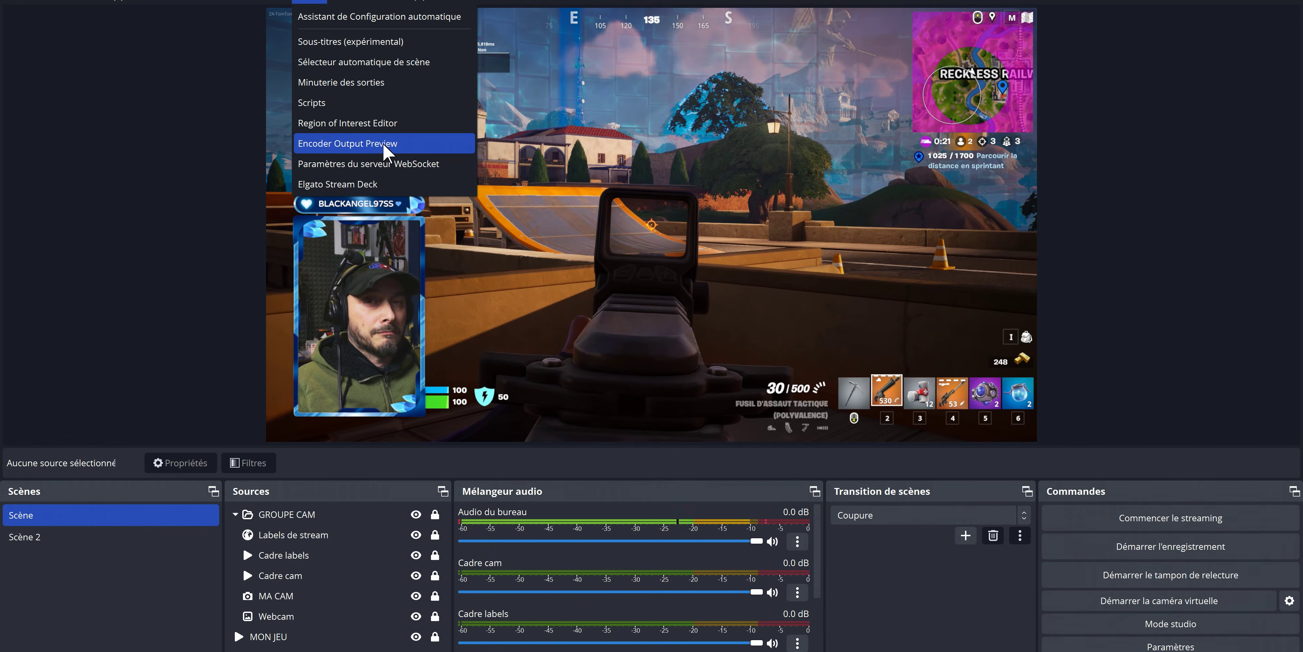
Step: Open the Encoder Output Preview and start previewing the advanced_video_stream (NVIDIA NVENC H.264) encoder
click(383, 144)
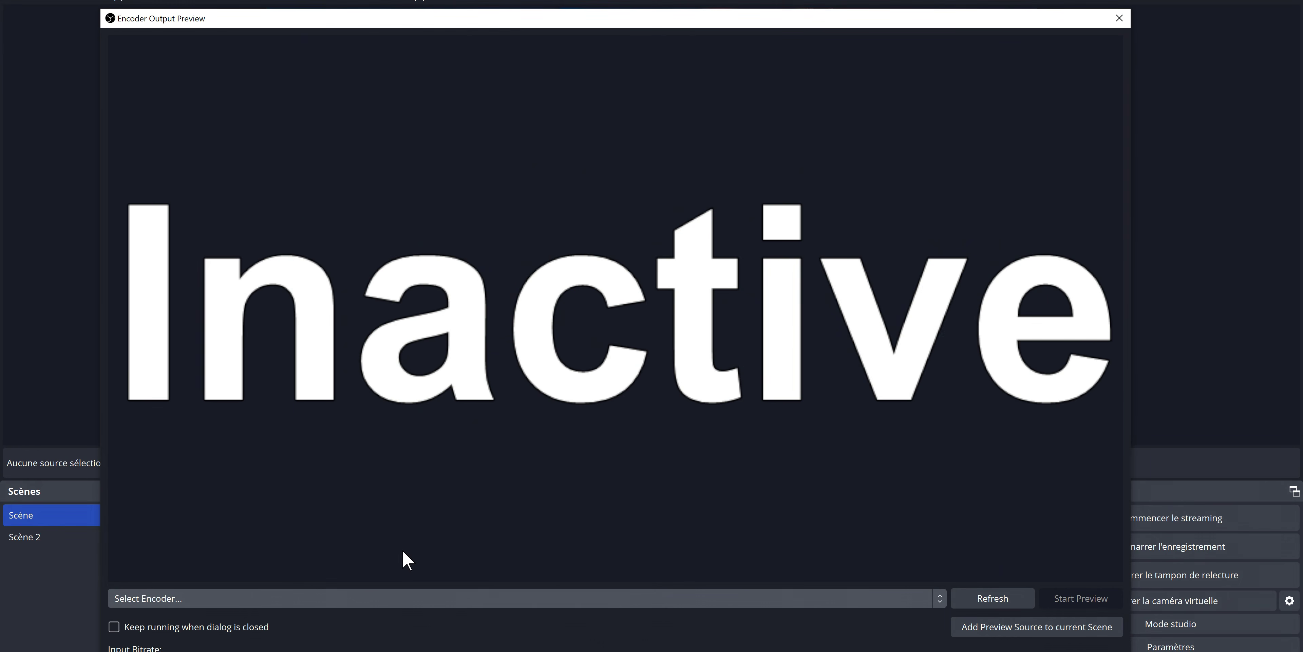
click(649, 601)
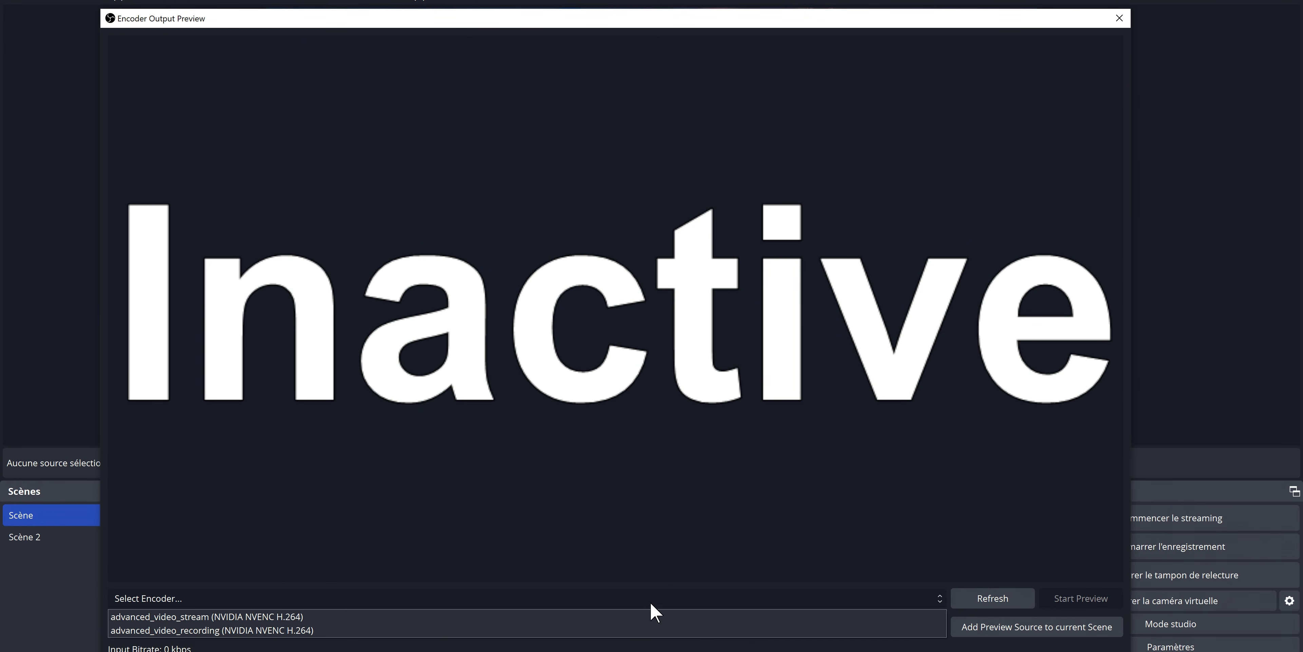
click(618, 614)
click(1081, 599)
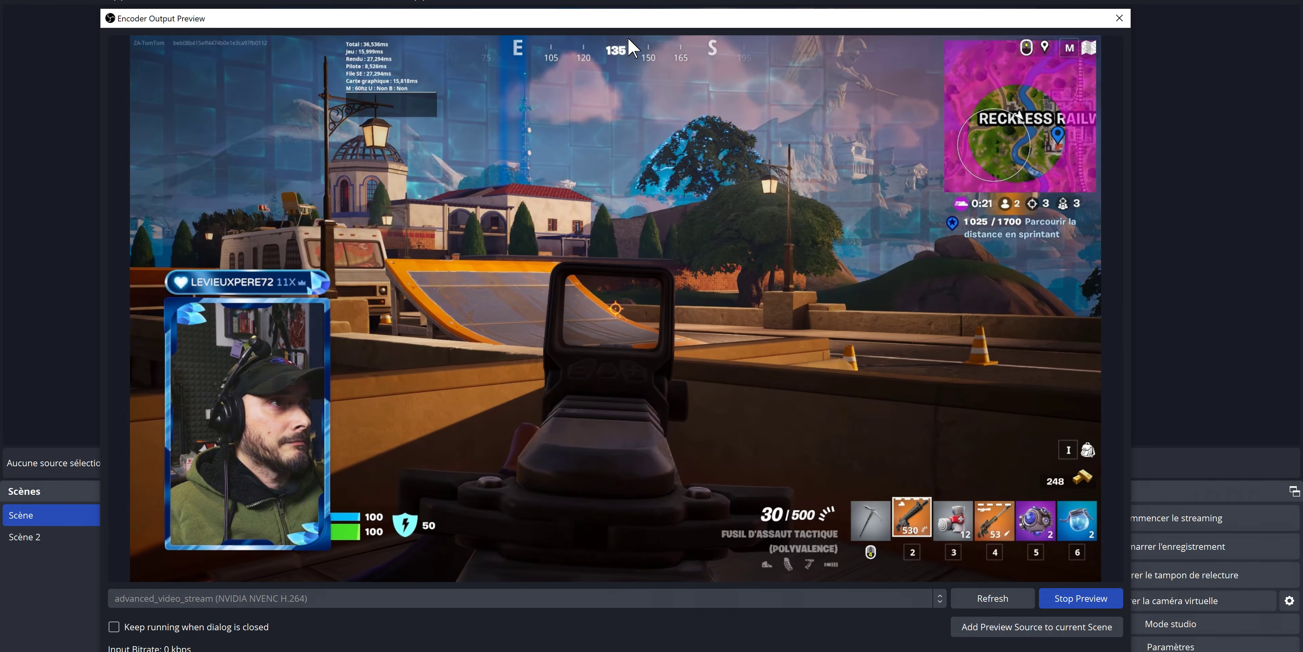
Step: Move the encoder preview window off the sources list and select the MON JEU source
drag(548, 20, 721, 6)
click(256, 636)
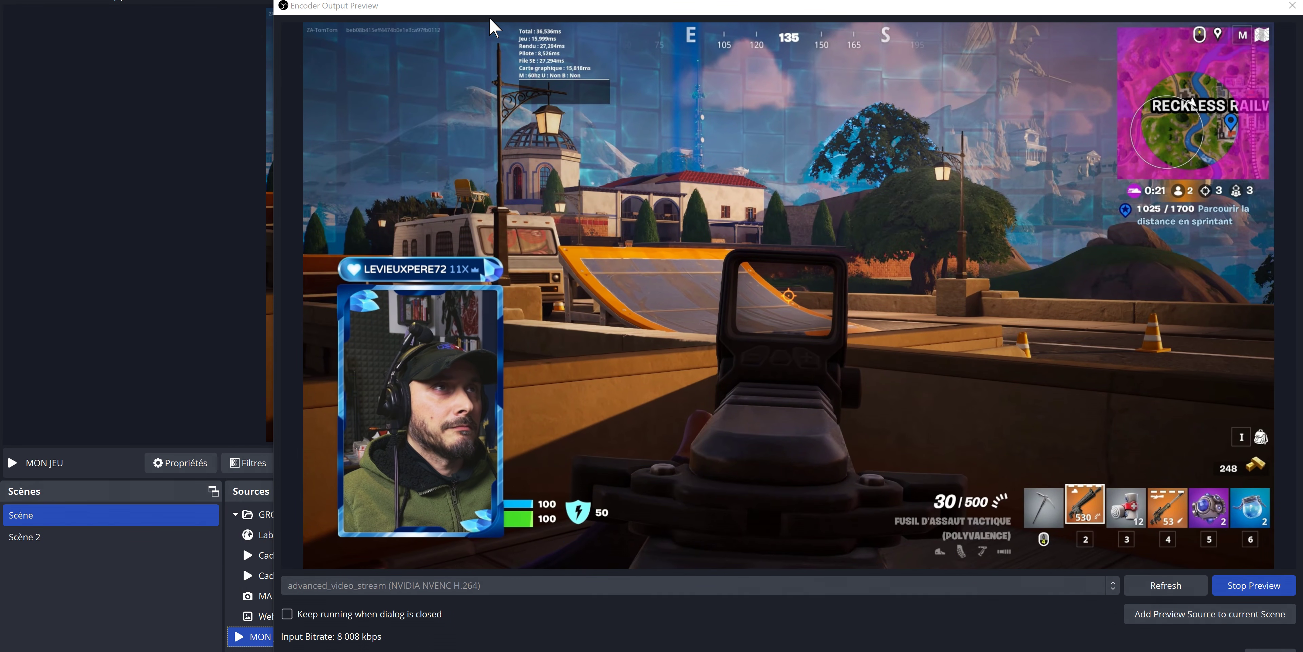
Step: Reposition the Encoder Output Preview window over the main window
drag(487, 19, 616, 17)
drag(750, 9, 496, 8)
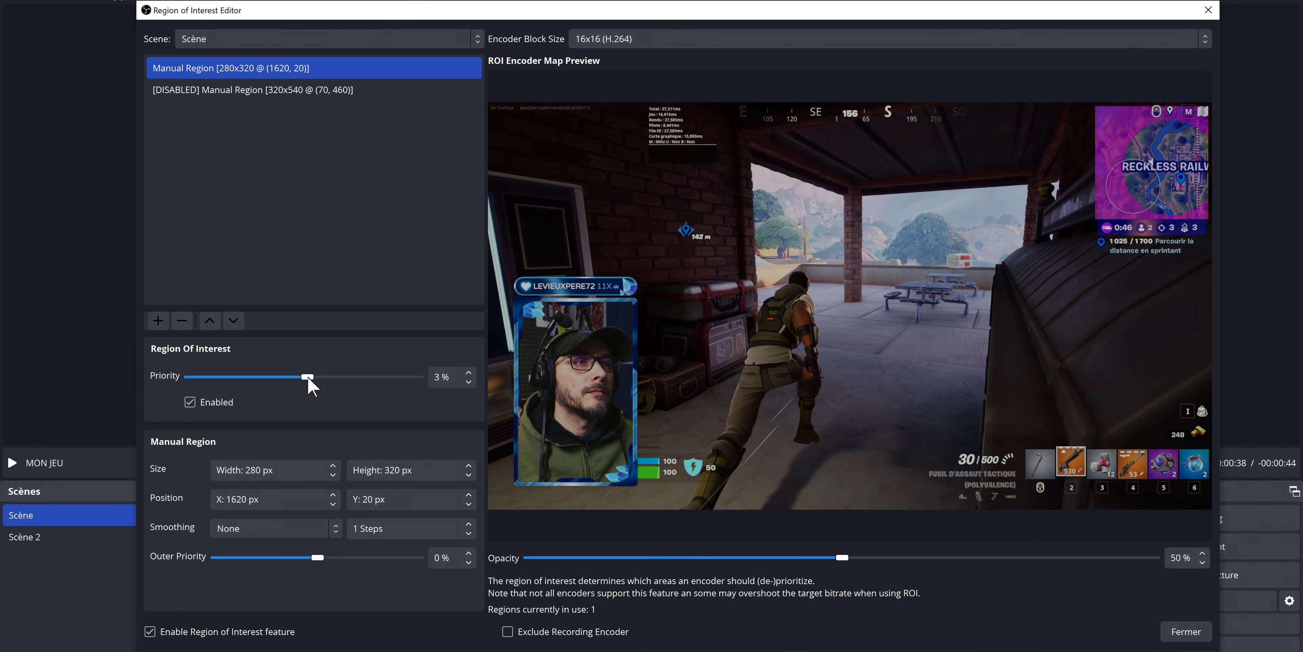
Step: Raise the priorities of the 280x320 px minimap region and the 320x540 px webcam region
drag(305, 377, 326, 377)
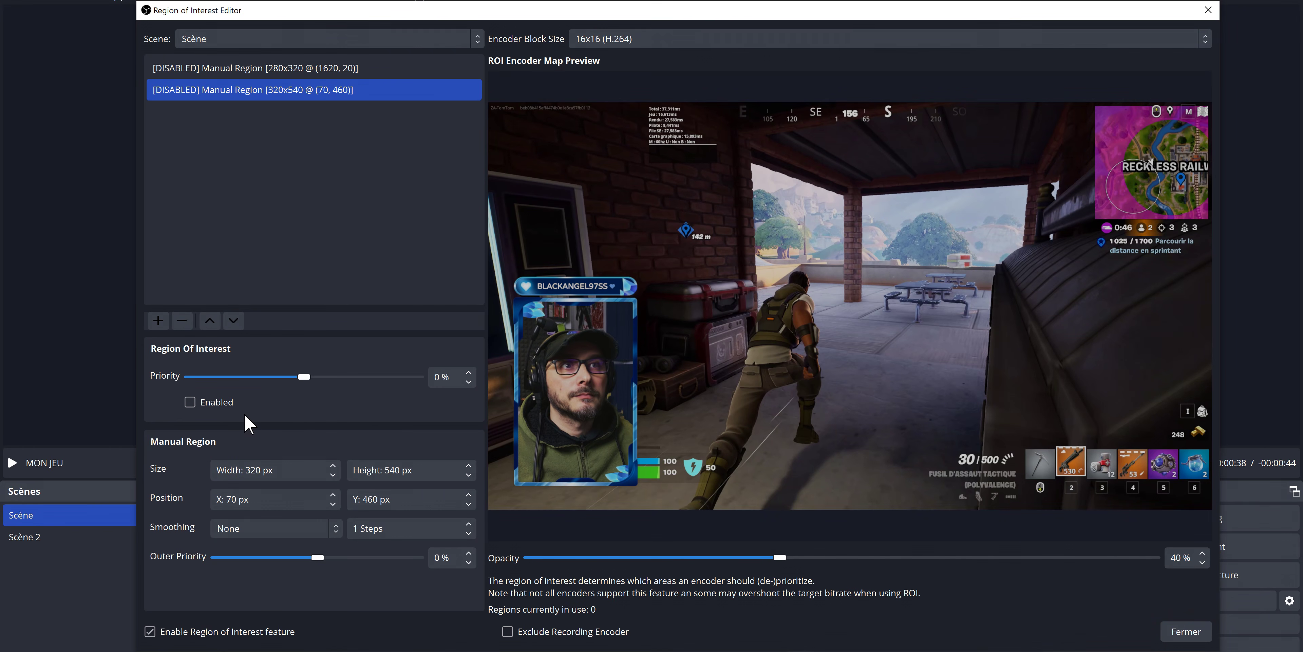
drag(303, 378, 363, 378)
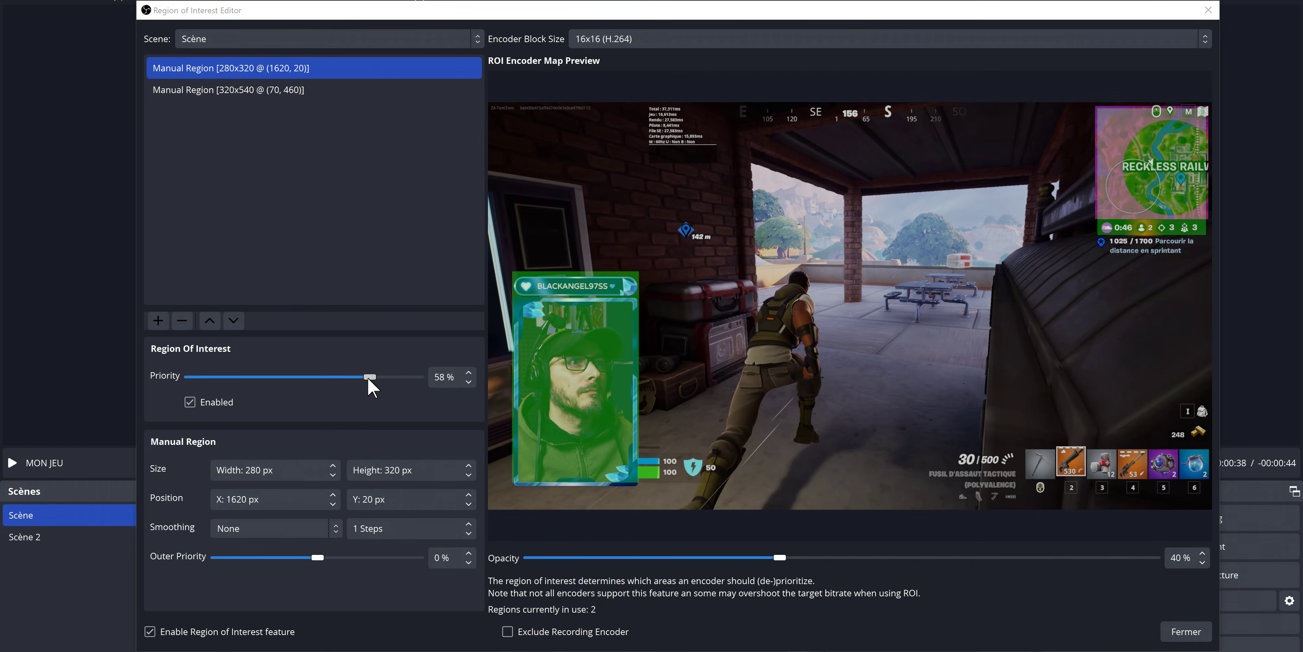
mouse_move(369, 380)
mouse_down()
mouse_move(392, 383)
mouse_move(349, 383)
mouse_move(379, 382)
mouse_up()
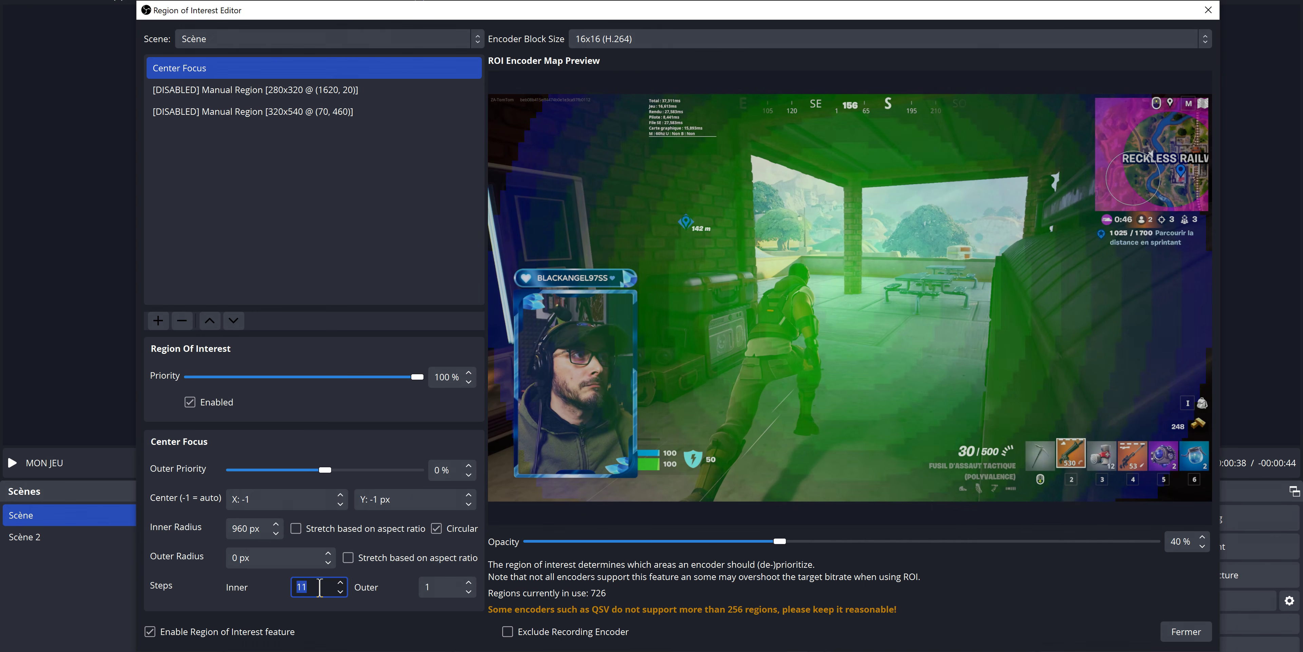
Step: Lower the Center Focus region's inner steps to 1, and increase them again
scroll(320, 587, down, 11)
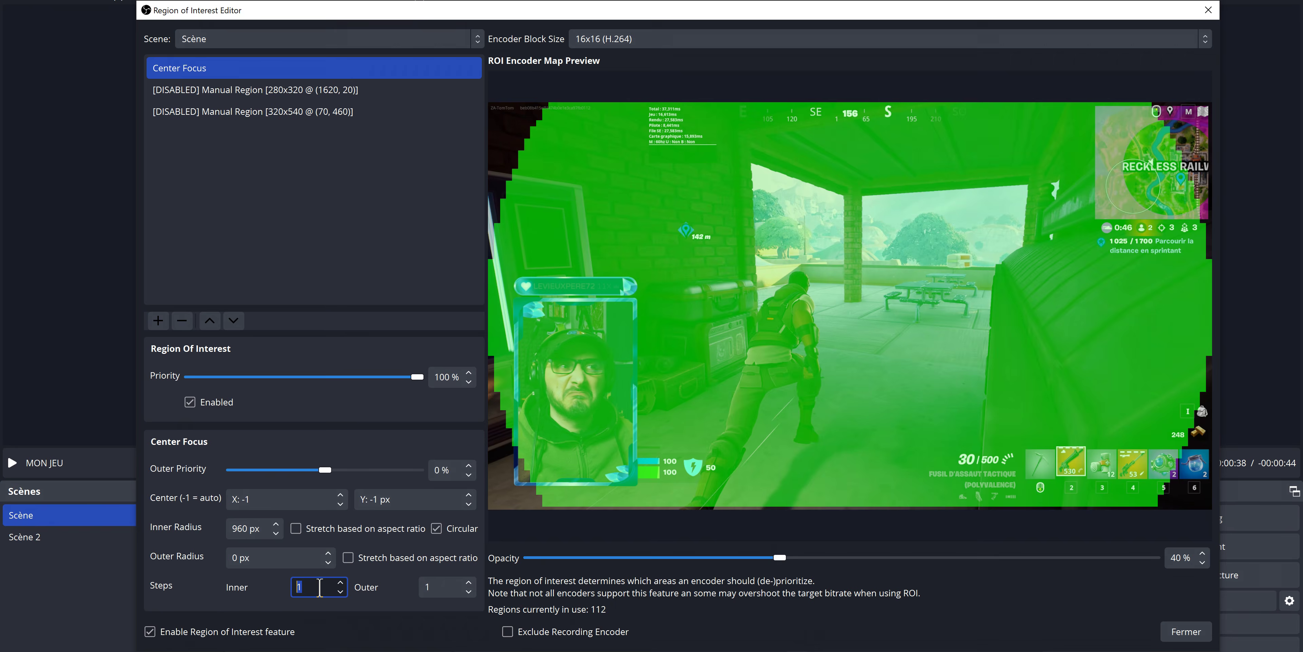
scroll(319, 587, up, 5)
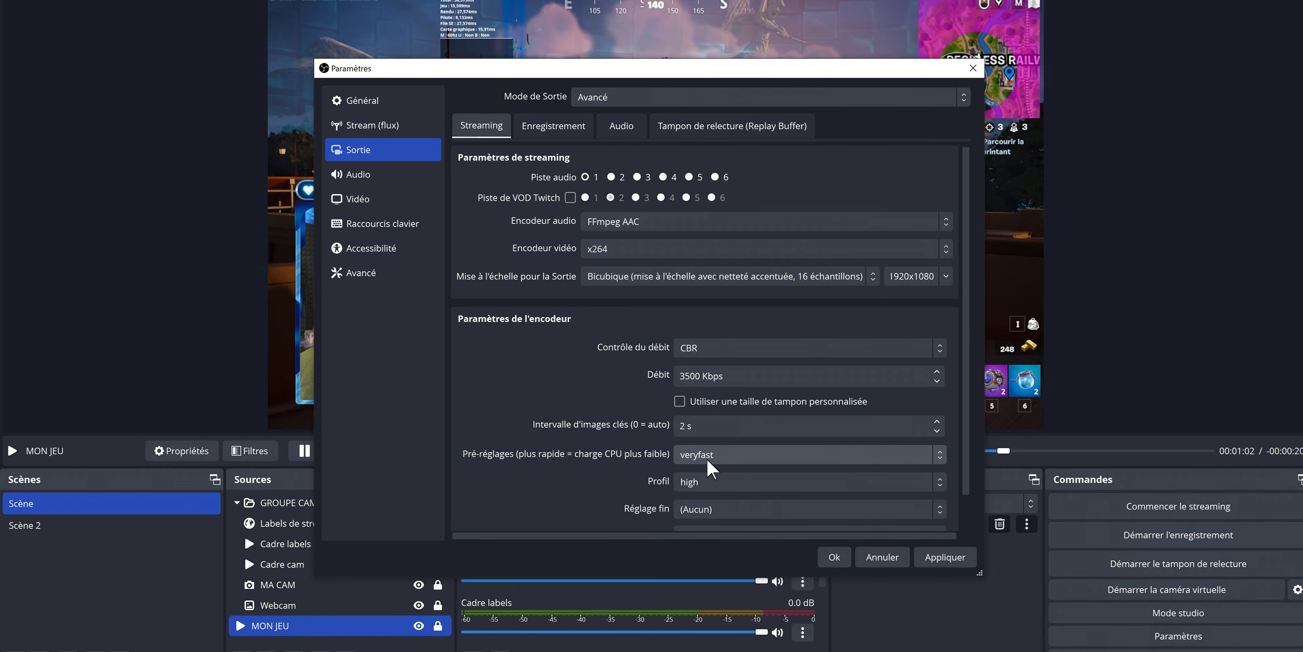
Step: Look through the CPU presets of the x264 streaming encoder in the output settings and keep veryfast
click(706, 456)
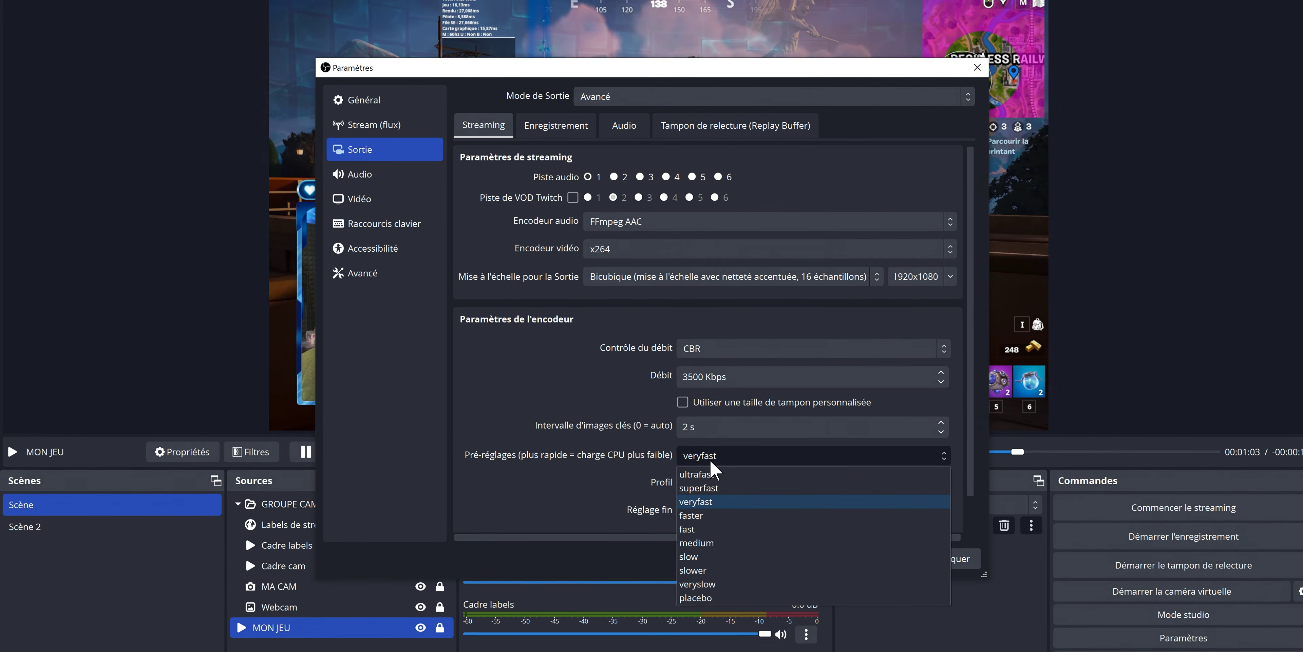
click(708, 502)
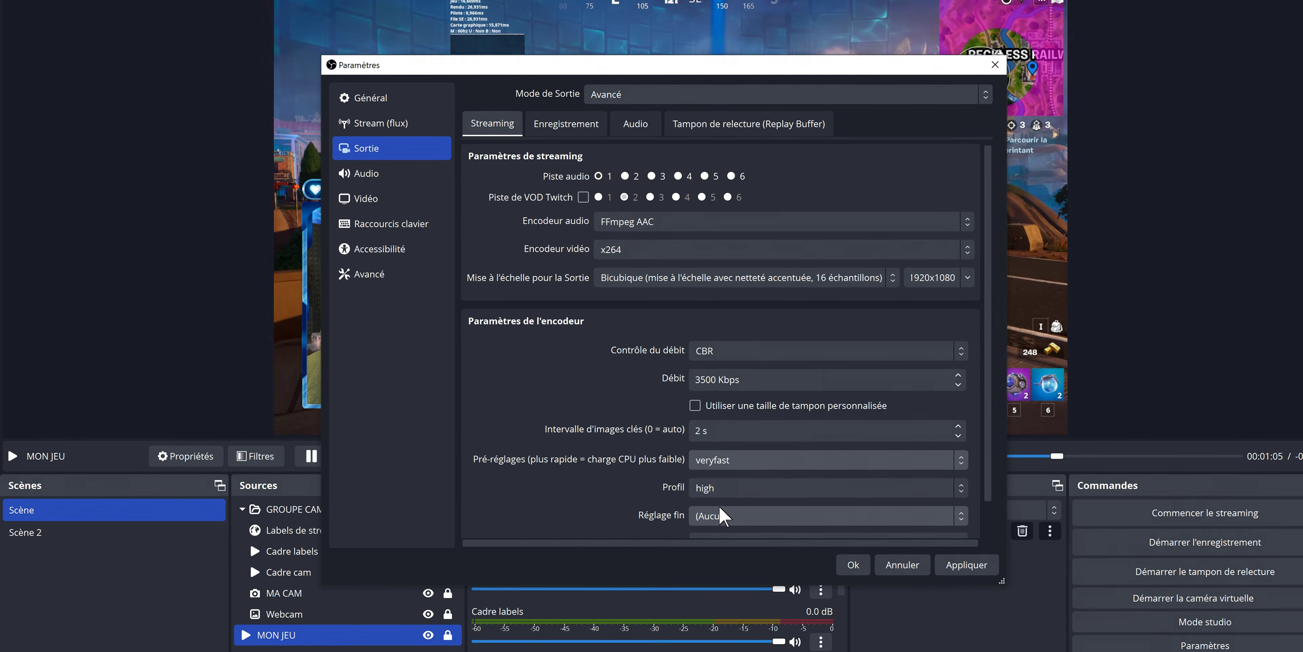
key(shift+Tab)
key(shift+Tab)
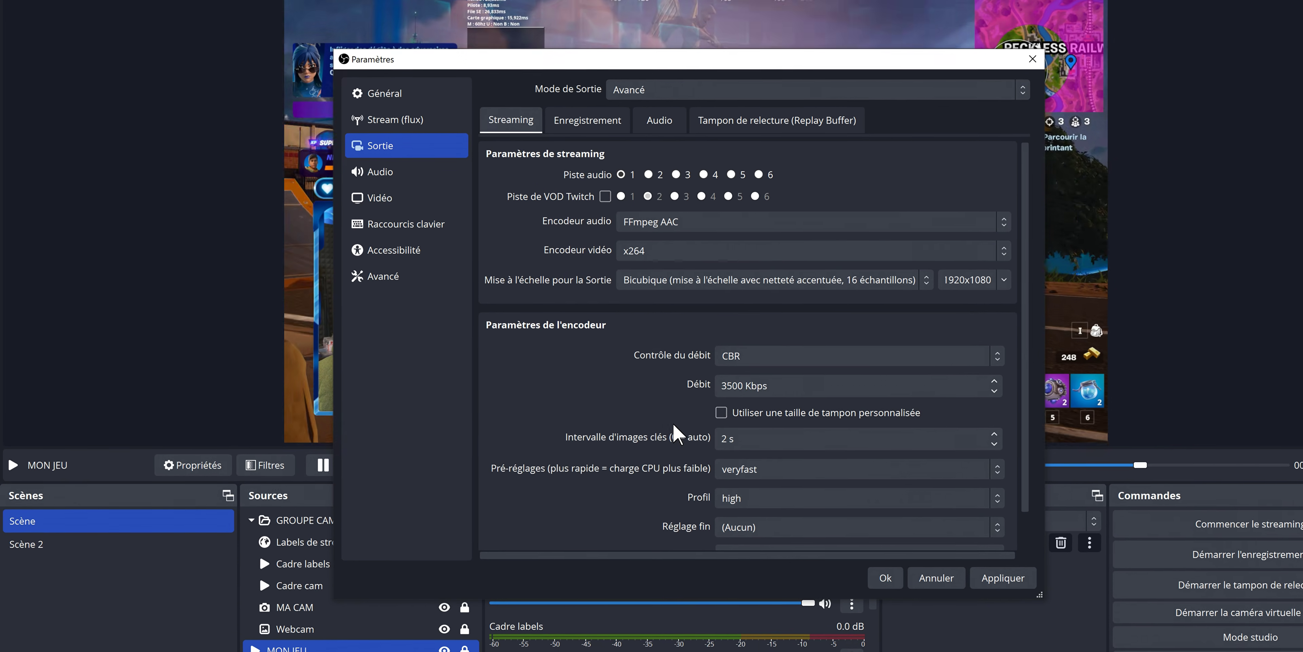
click(728, 437)
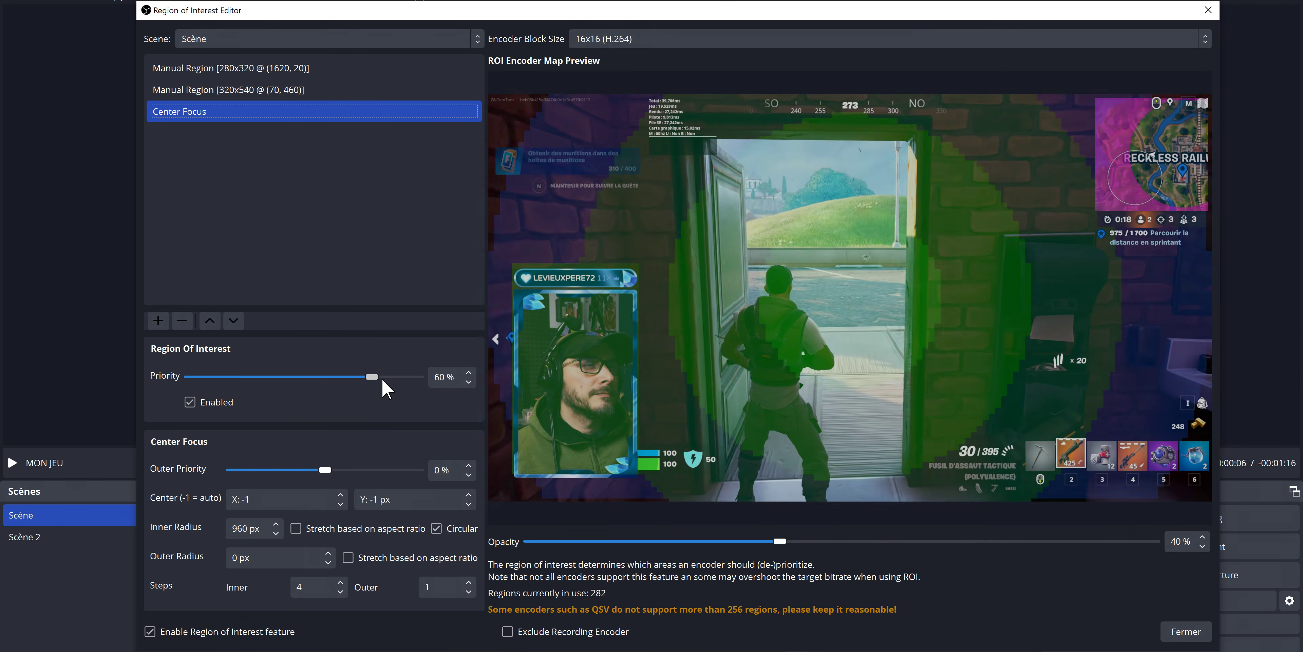
Step: Select the 320x540 px manual region, and check the available encoder block sizes, keeping 16x16 (H.264)
click(283, 90)
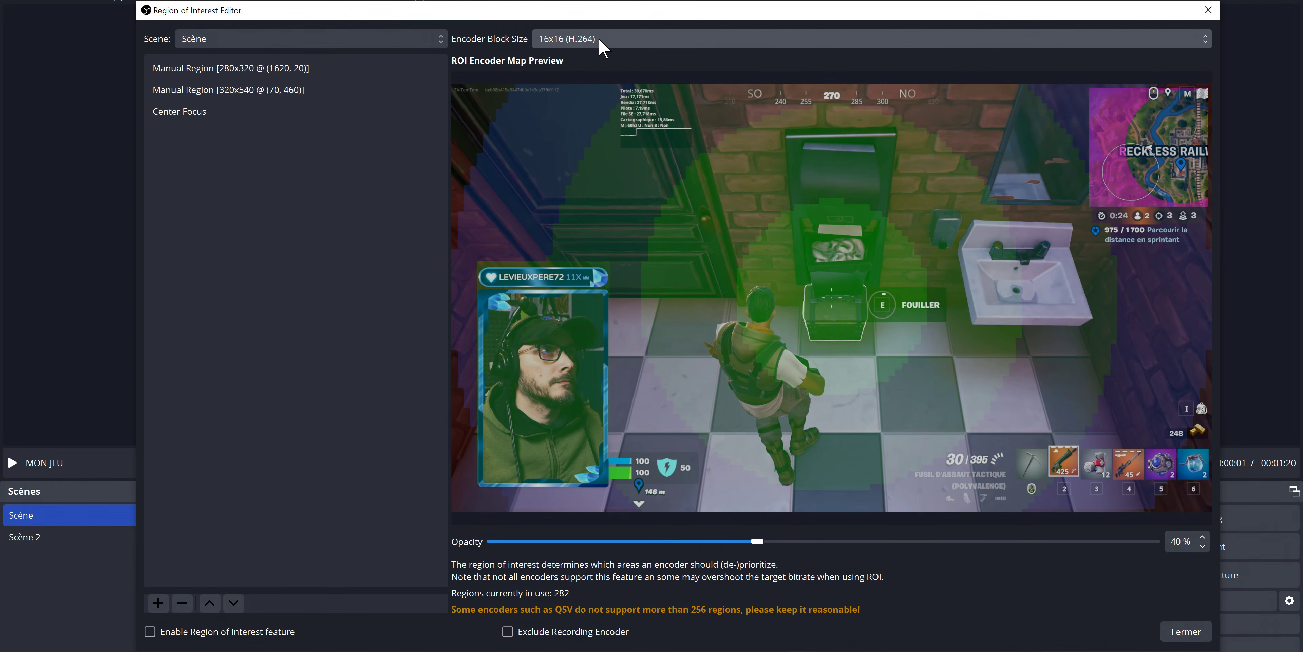
click(597, 37)
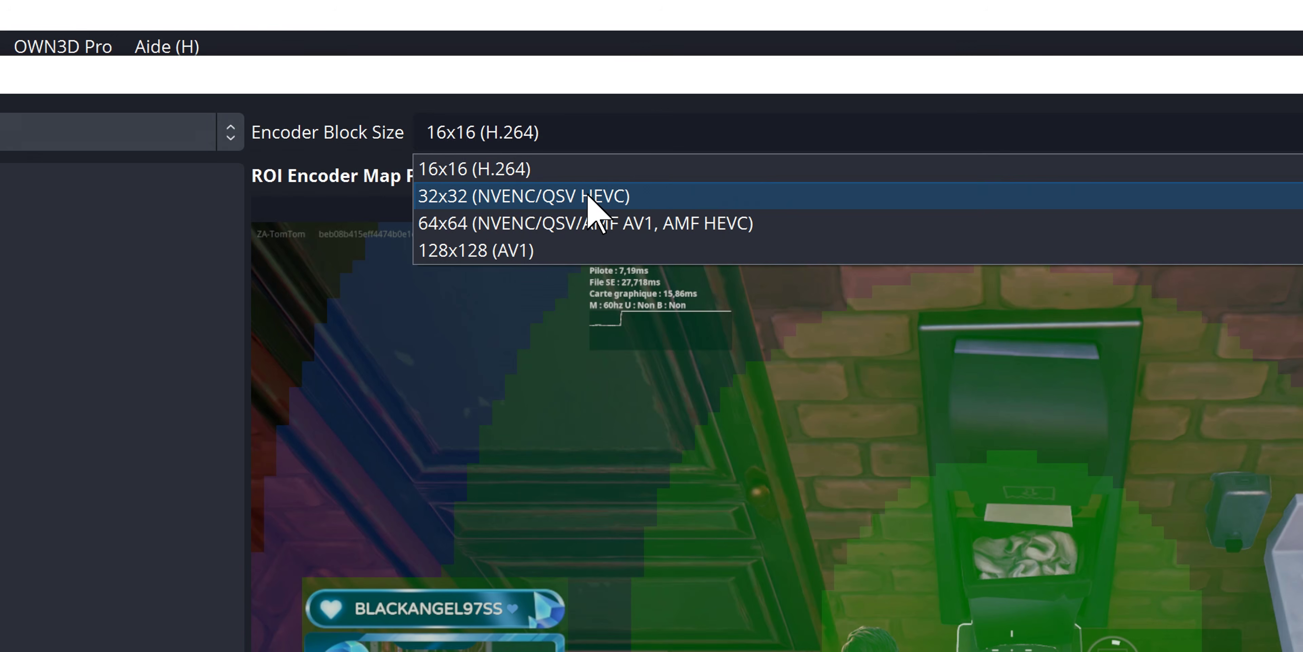
click(483, 174)
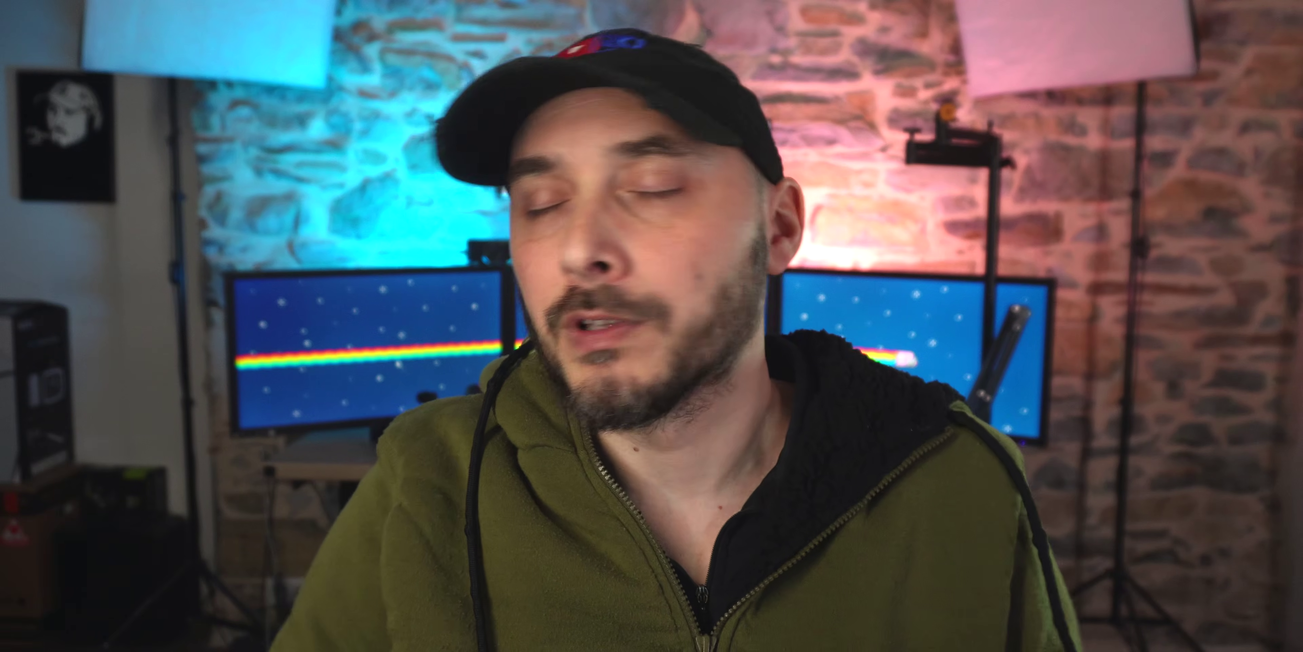